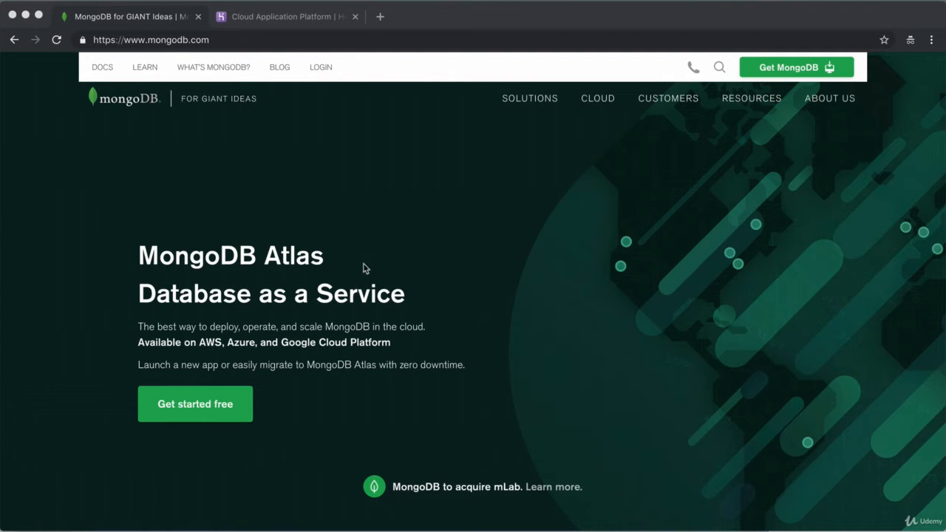
Go from the mongodb.com homepage to the Get MongoDB page
click(562, 170)
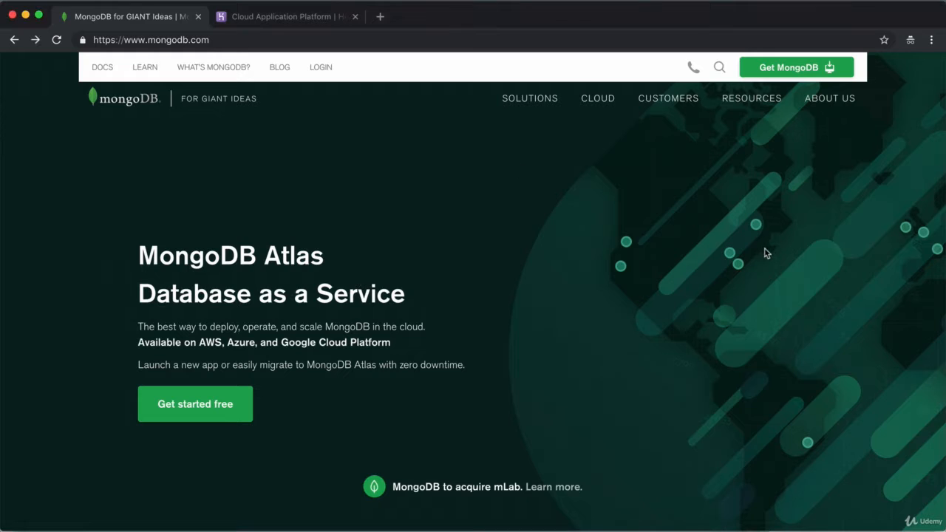
click(819, 71)
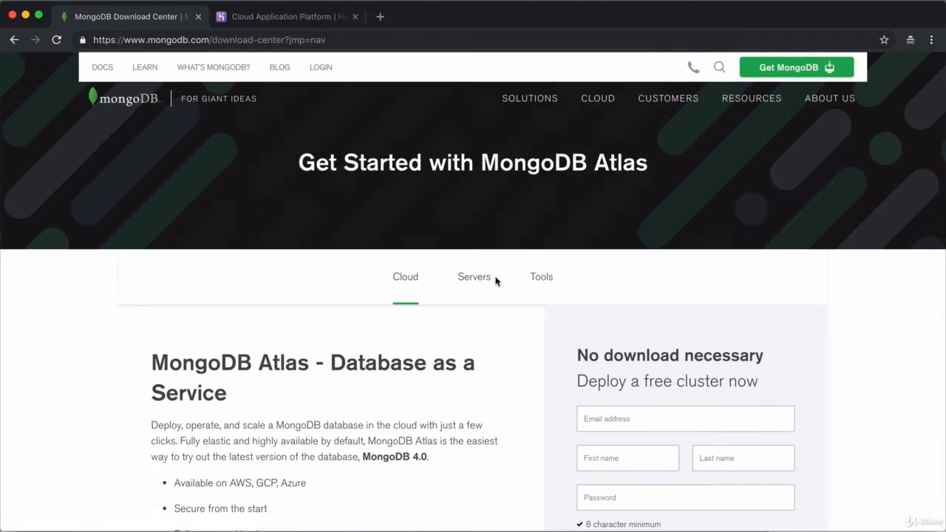
Fill in first name, last name and password, accept the terms, and submit the free sign-up
scroll(496, 278, down, 2)
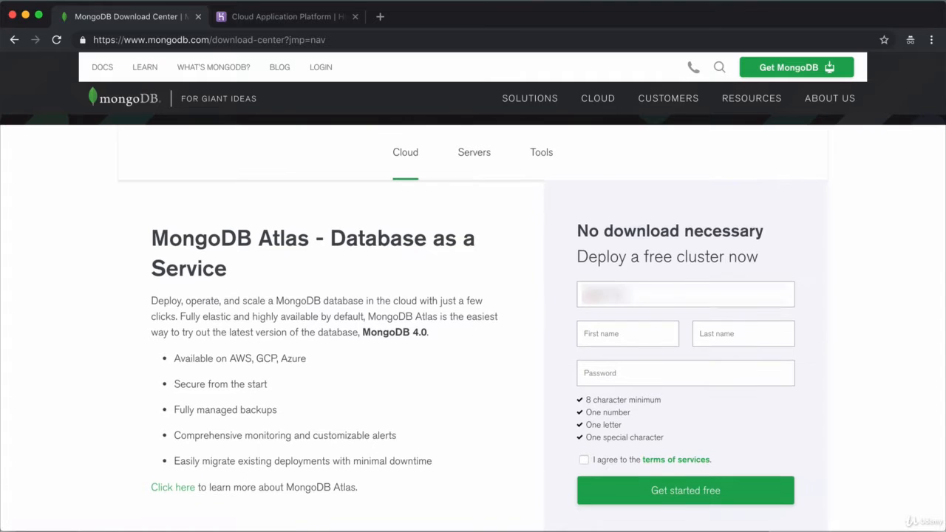
text(Angela)
key(Tab)
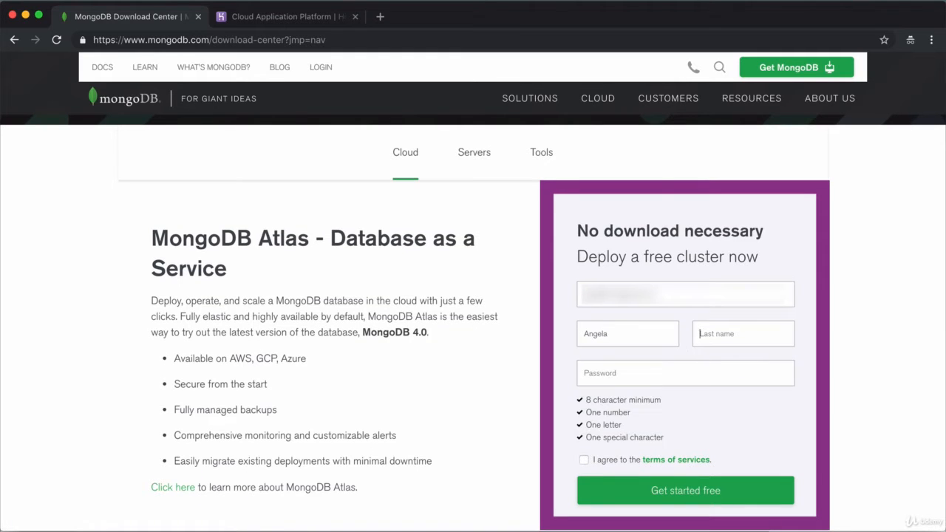
text(Yu)
key(Tab)
text(********)
click(584, 460)
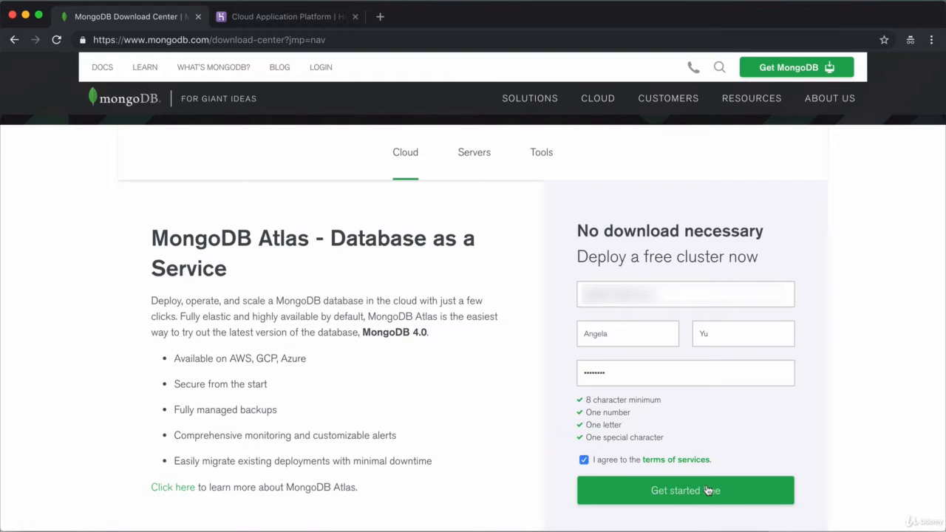
click(707, 490)
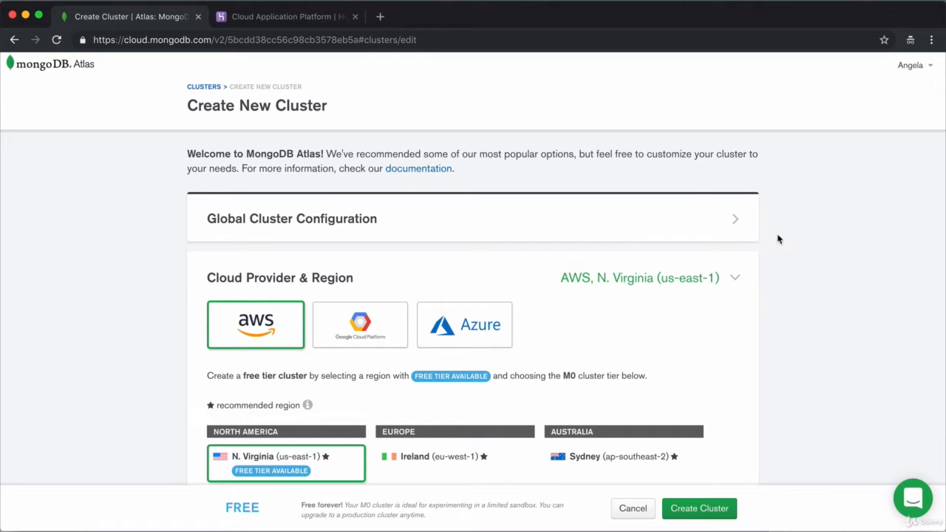
Compare Google Cloud and Azure regions, keeping AWS N. Virginia (us-east-1) as the region
scroll(699, 422, down, 2)
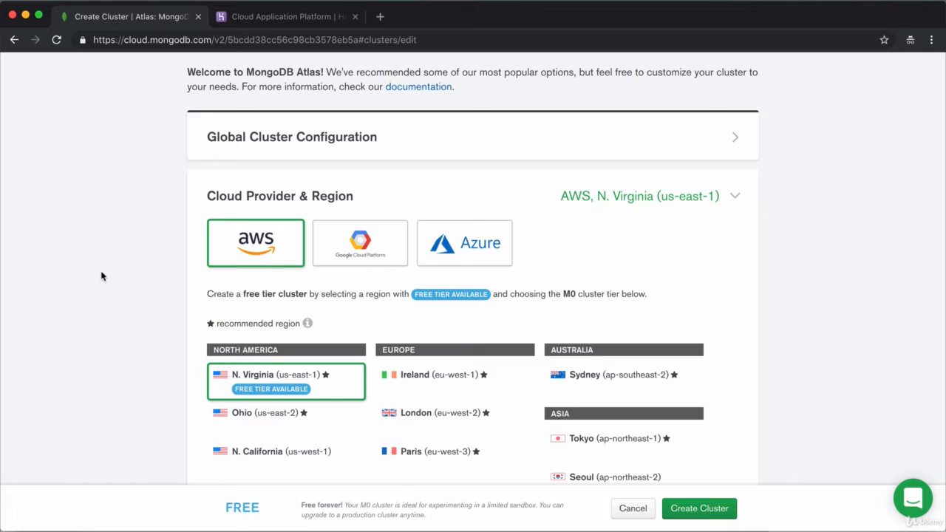
scroll(102, 276, down, 1)
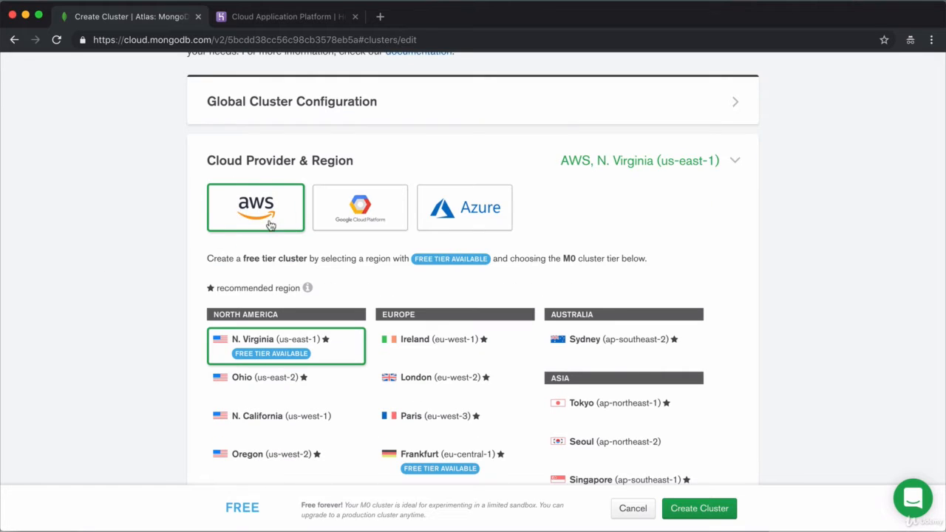
click(333, 209)
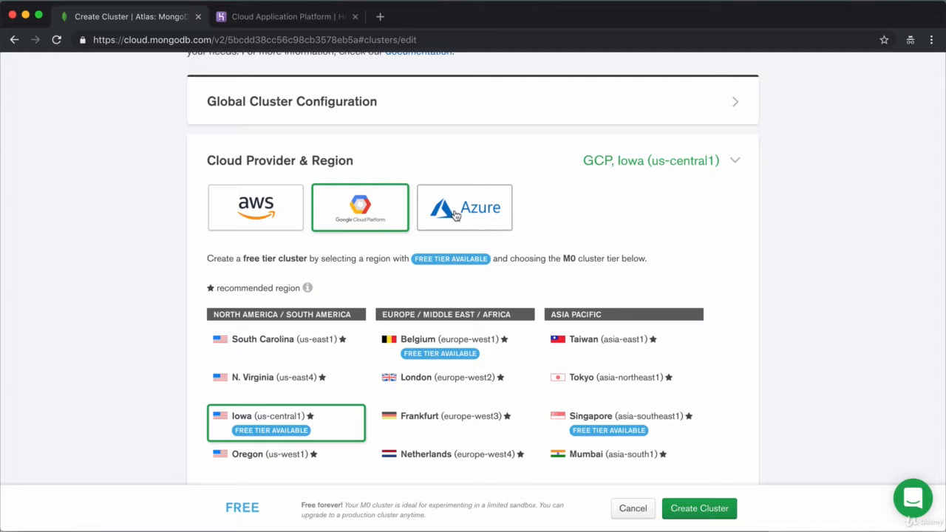
click(456, 213)
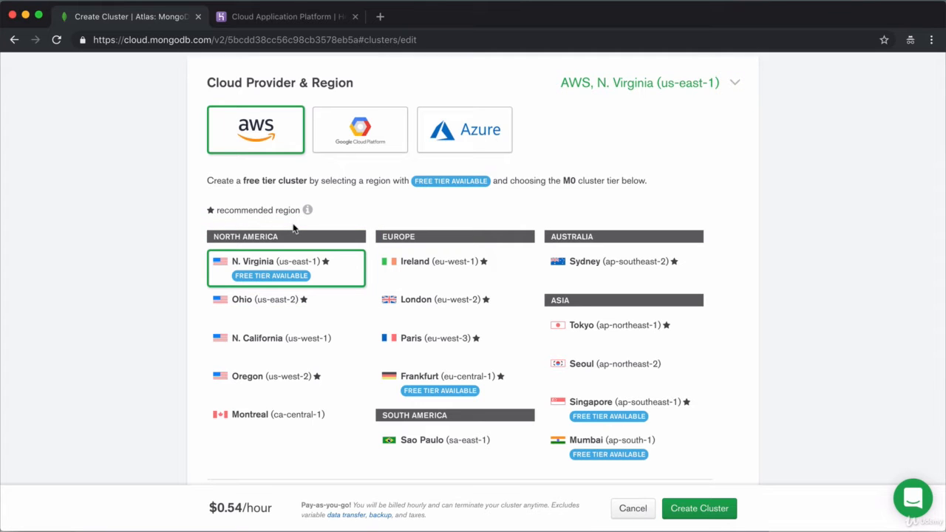
scroll(805, 336, down, 5)
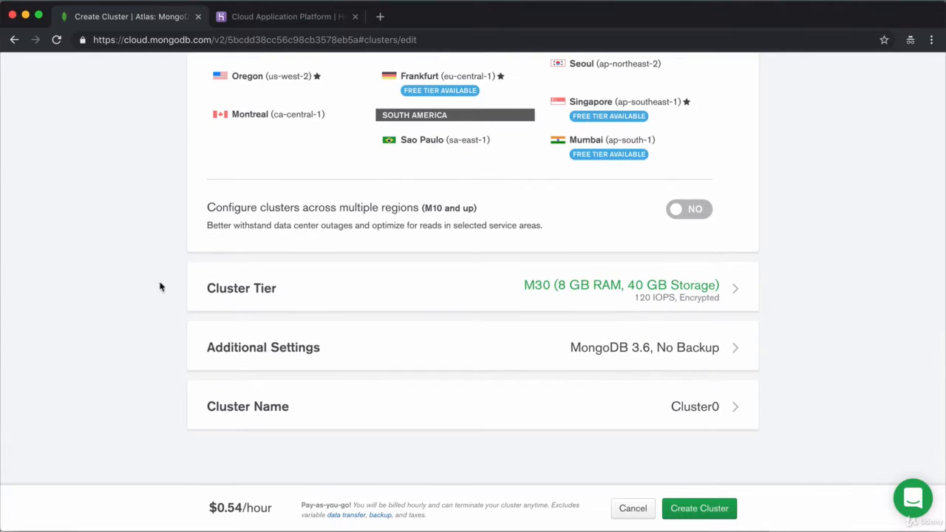
Choose the free M0 shared tier with 512 MB storage, then collapse Cluster Tier
click(326, 292)
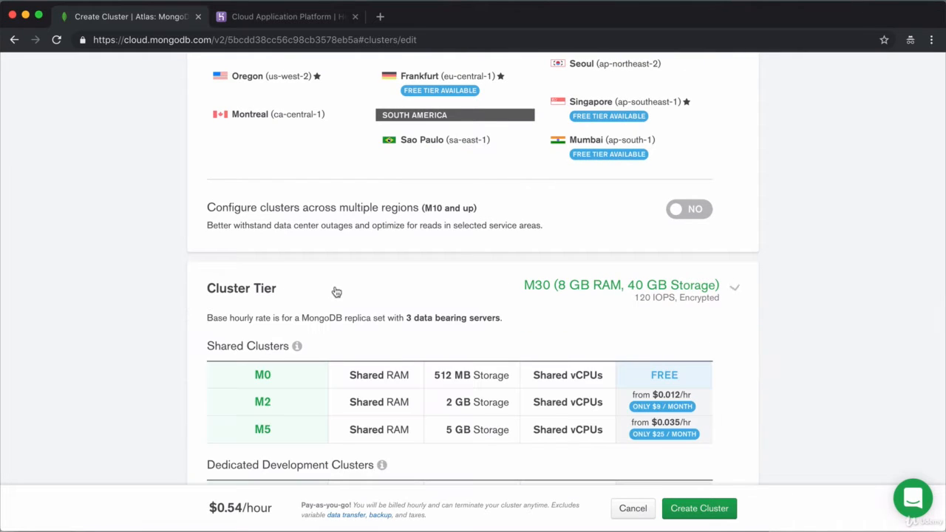
scroll(815, 291, down, 2)
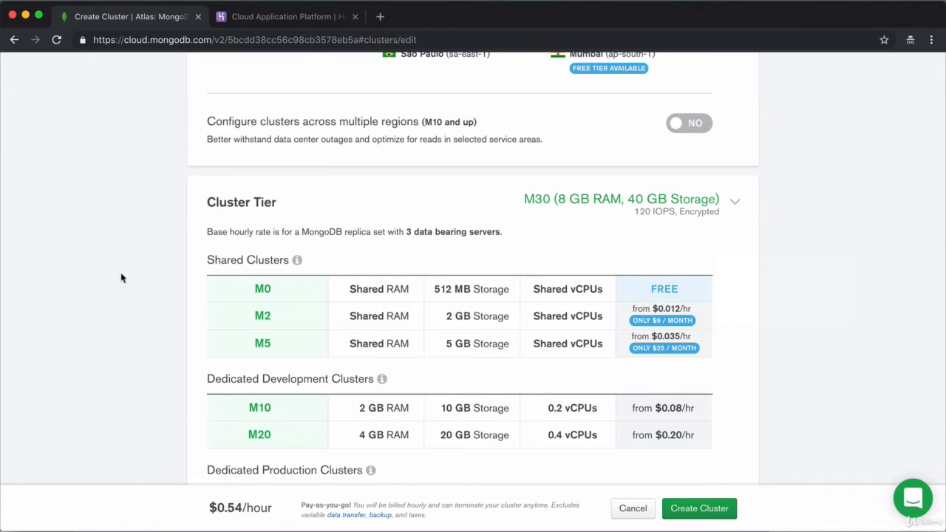
click(285, 295)
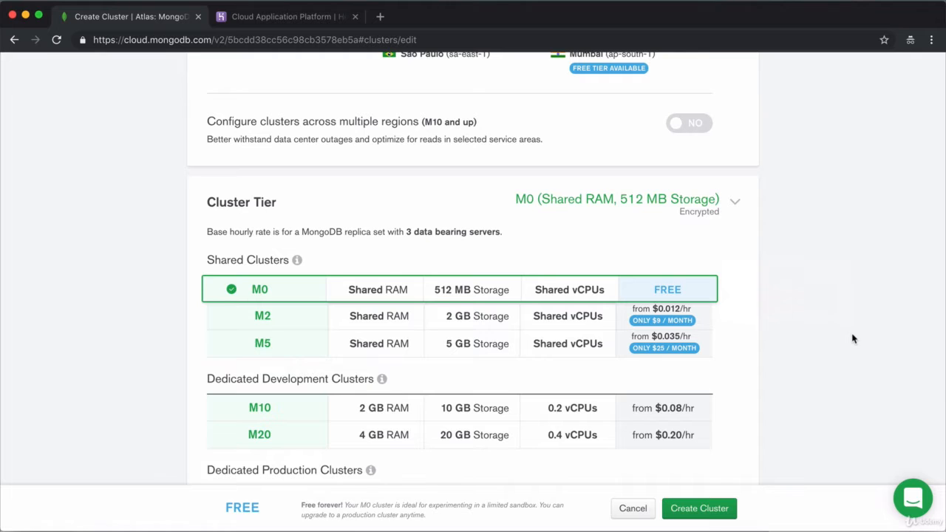
scroll(853, 339, down, 2)
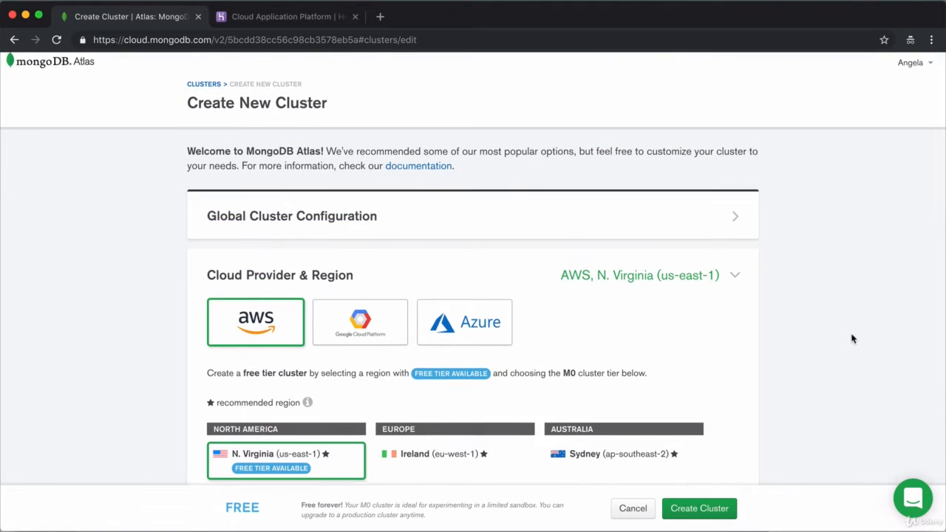
scroll(853, 338, down, 1)
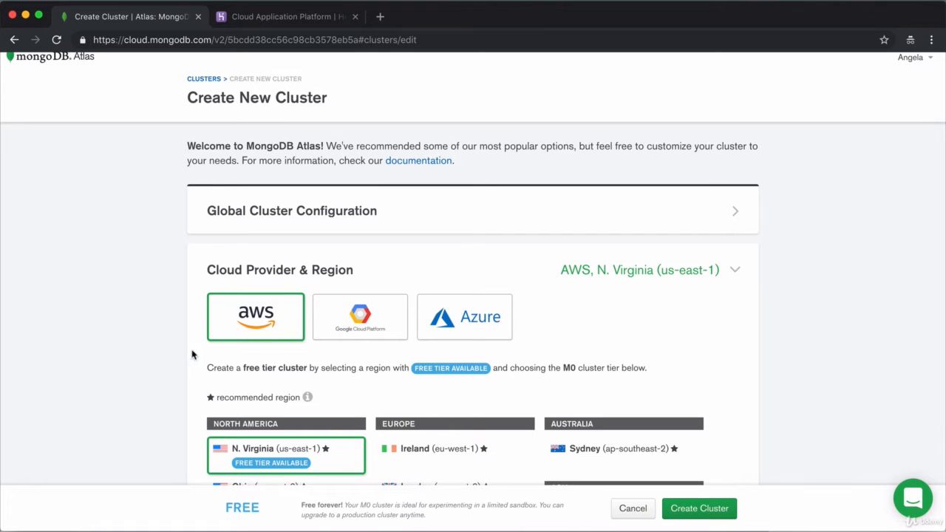
scroll(806, 342, down, 10)
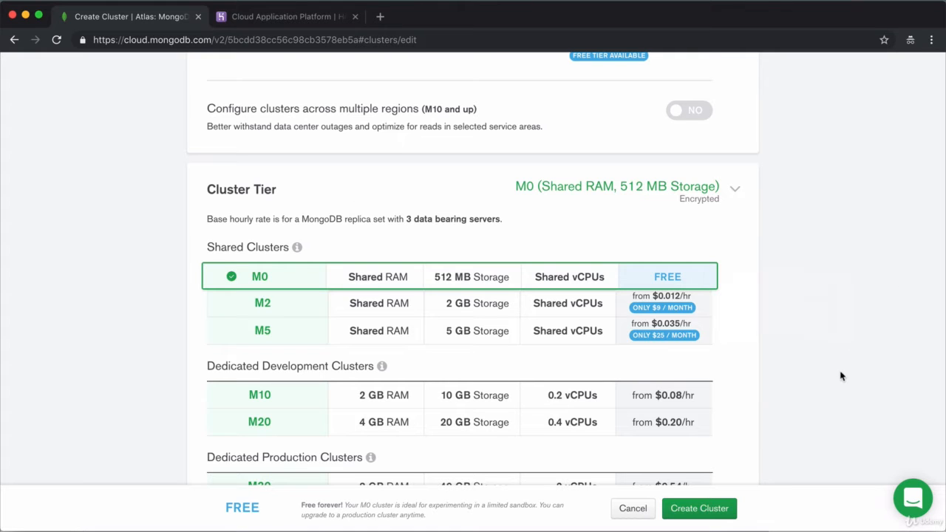
scroll(830, 348, up, 1)
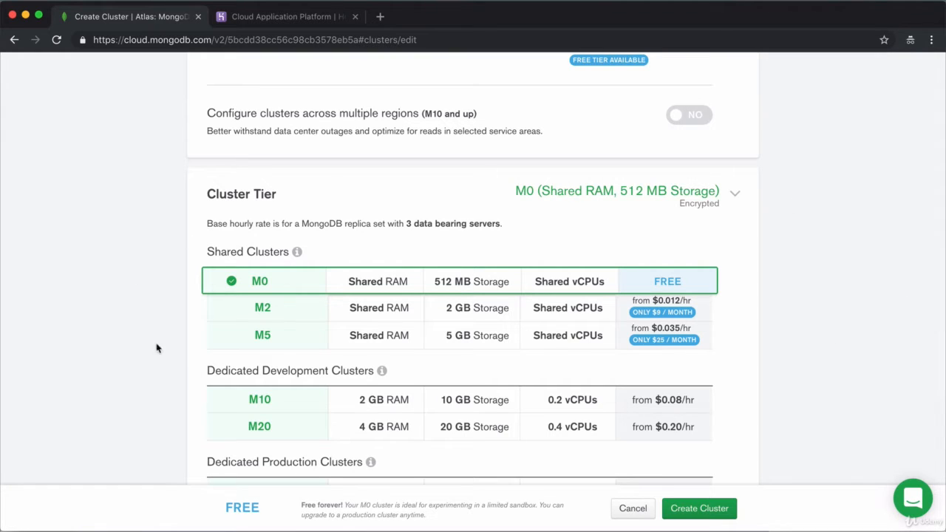
click(708, 195)
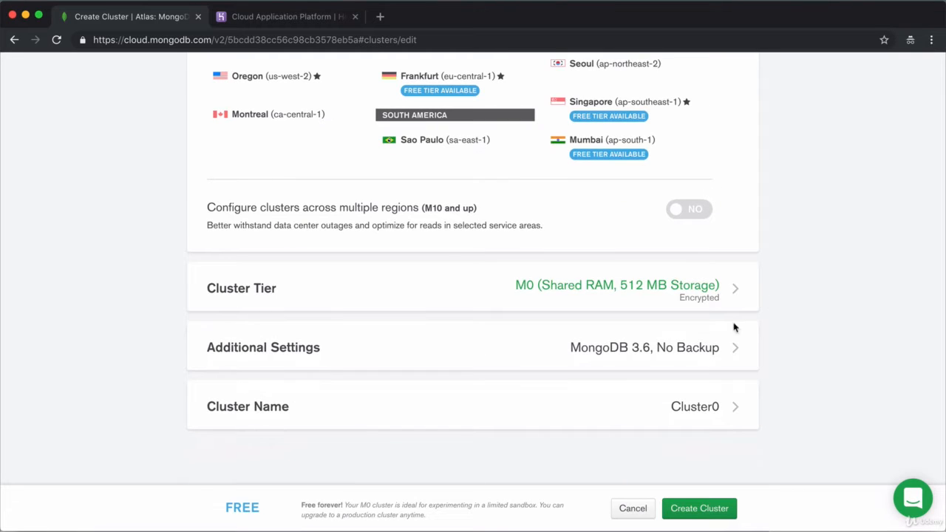
click(708, 347)
scroll(850, 296, down, 2)
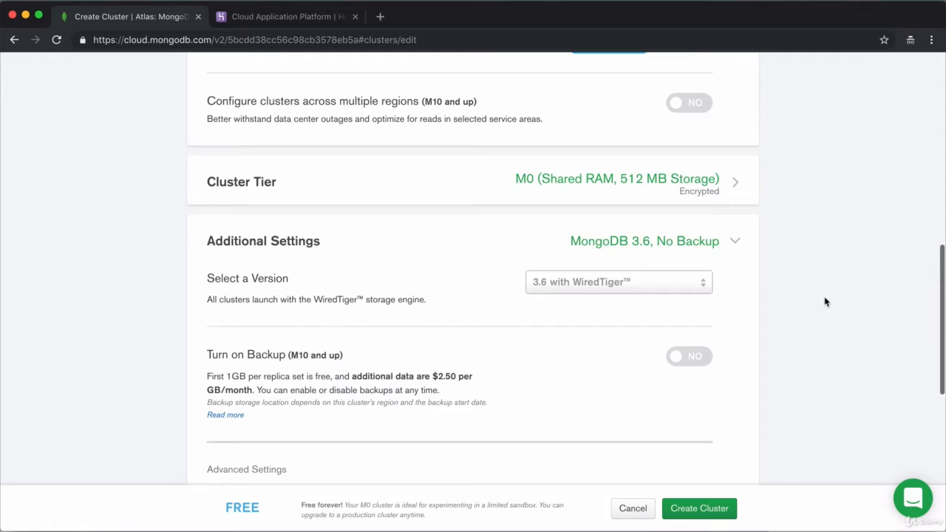
mouse_move(545, 289)
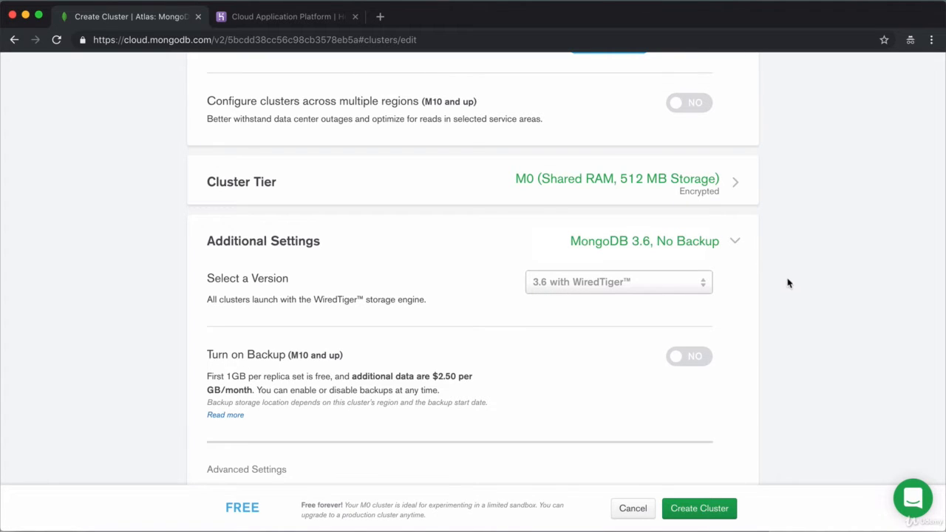
scroll(788, 284, down, 5)
click(738, 403)
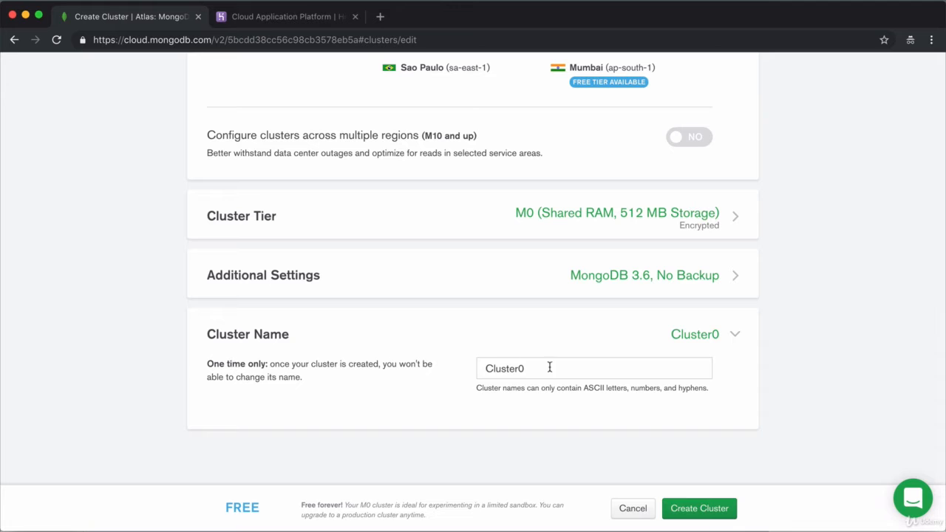
click(732, 336)
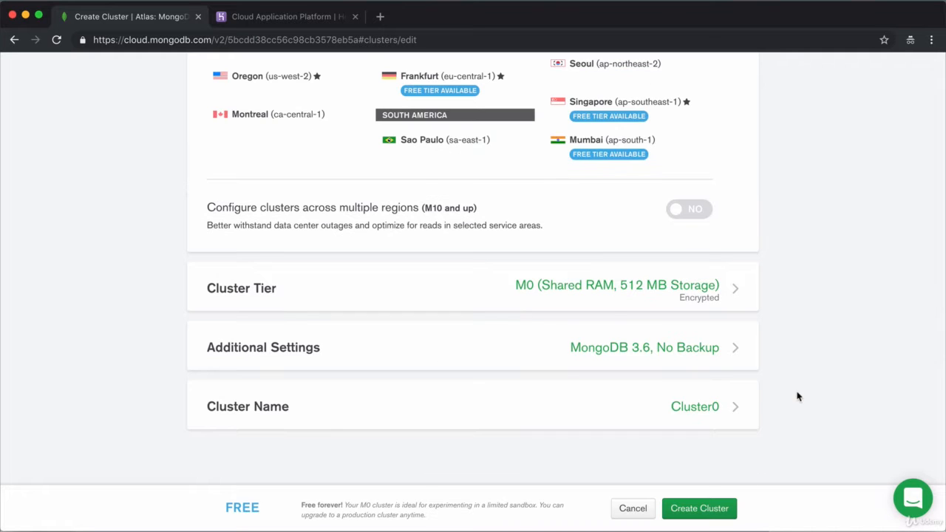
Create Cluster0, passing the reCAPTCHA by selecting the car image tiles
click(717, 508)
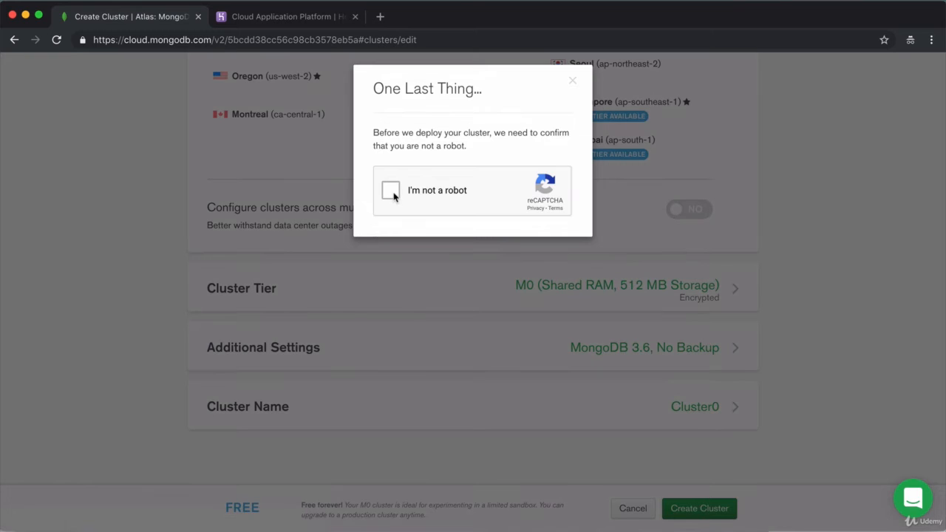
click(392, 193)
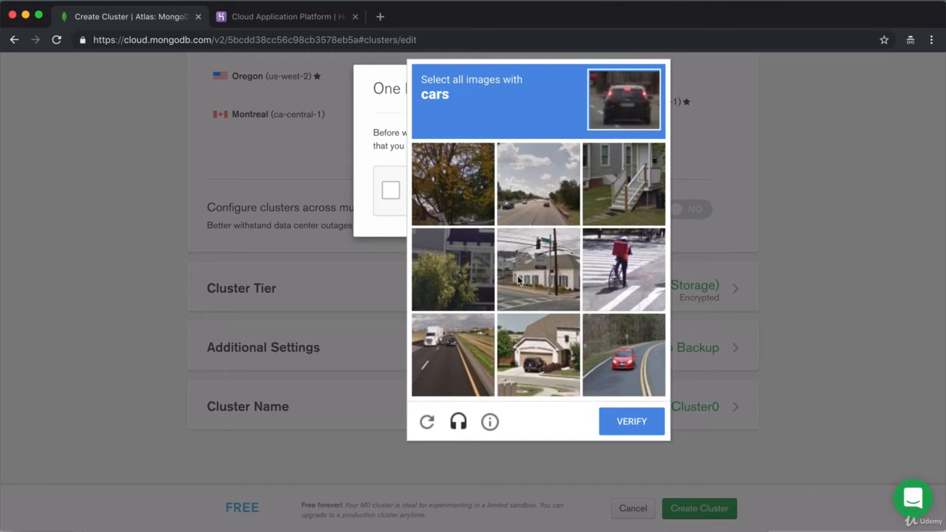
click(662, 353)
click(452, 362)
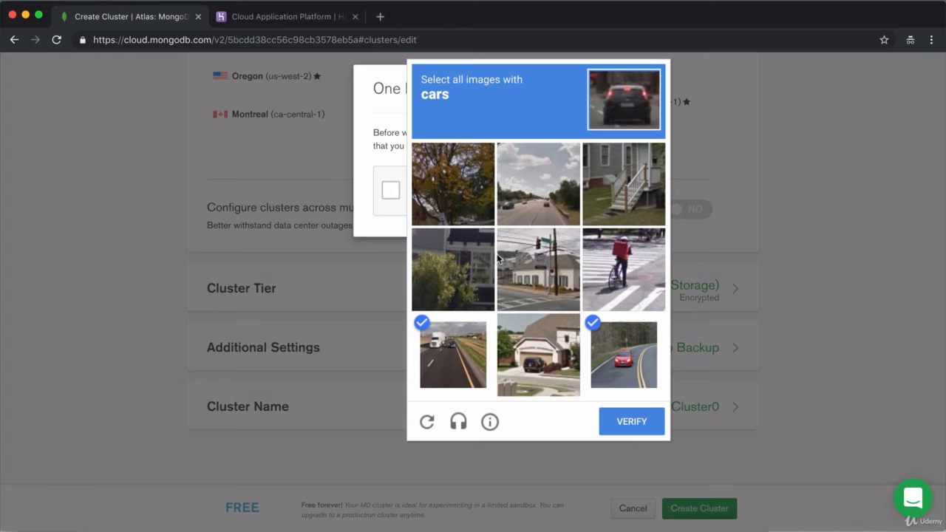
click(542, 194)
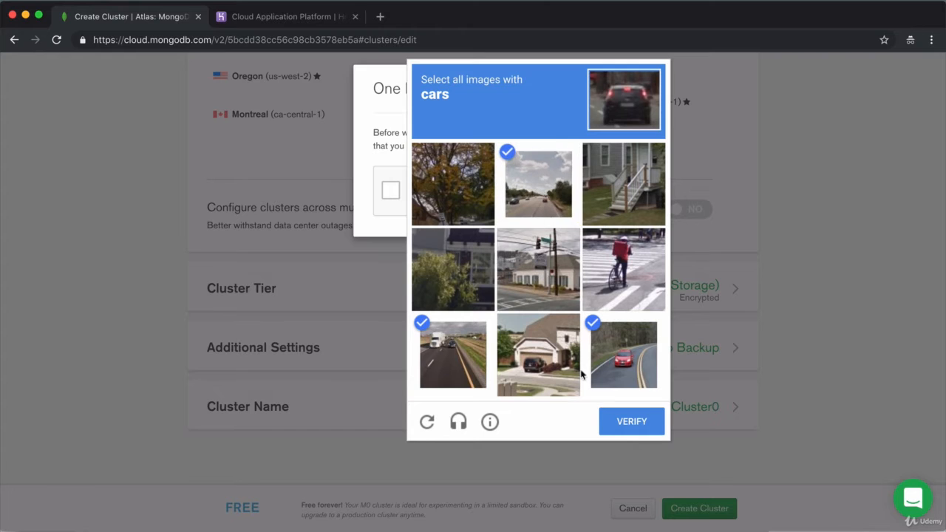
click(632, 422)
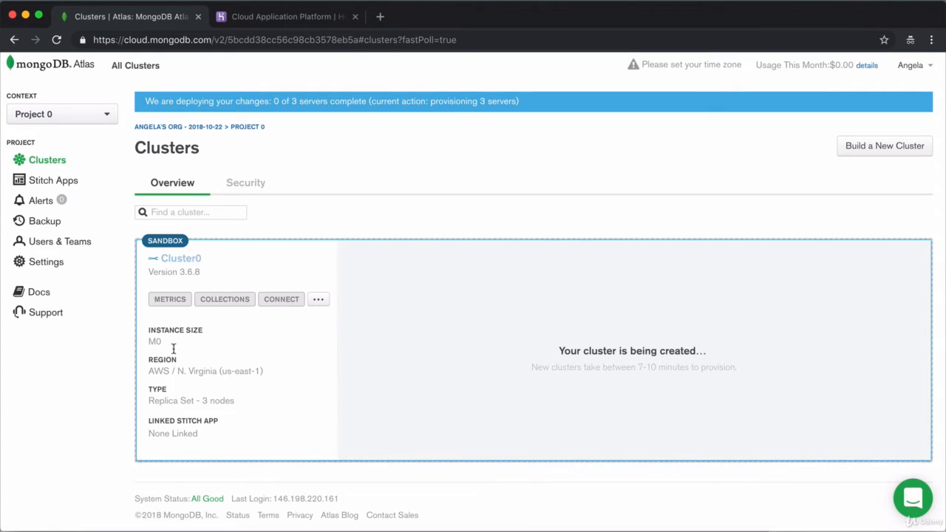
Add a database user with an admin username and password and Atlas admin privileges
click(248, 191)
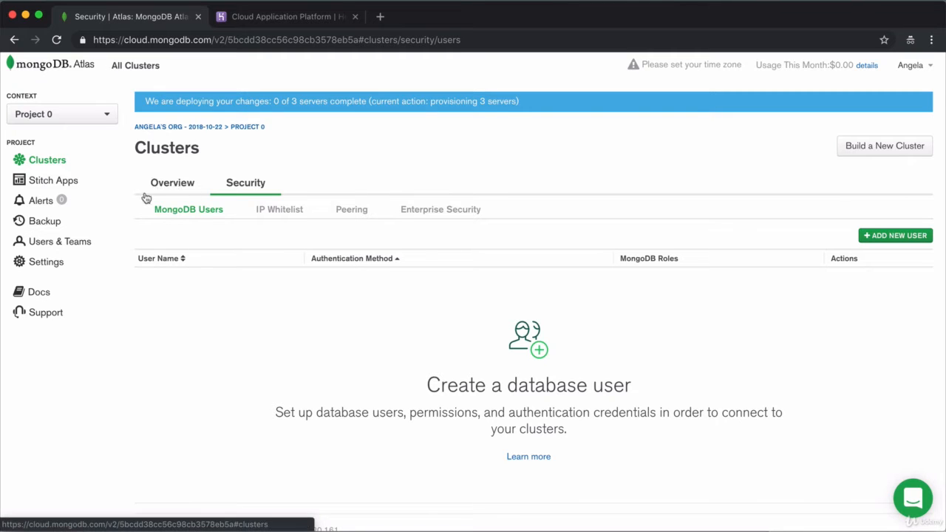
click(890, 237)
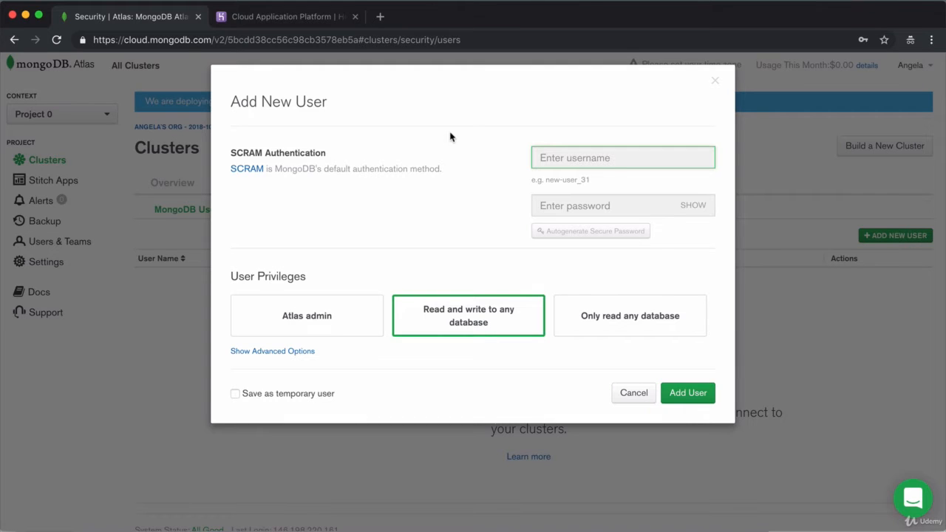
text(admin-angela)
key(Tab)
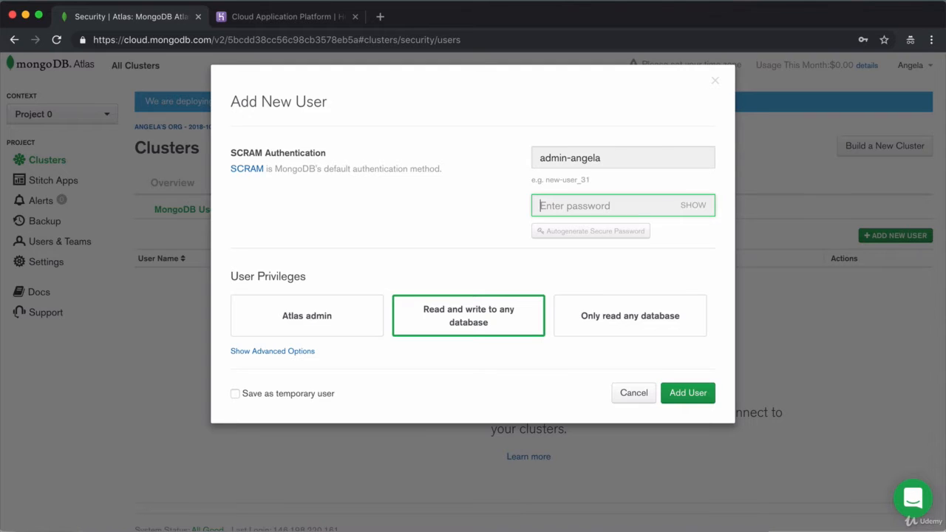
text(Te)
click(695, 205)
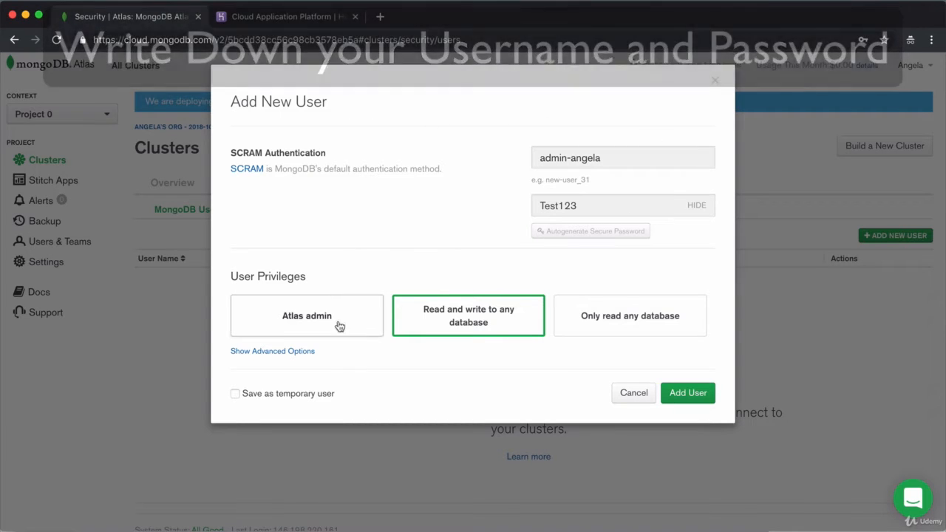
click(341, 331)
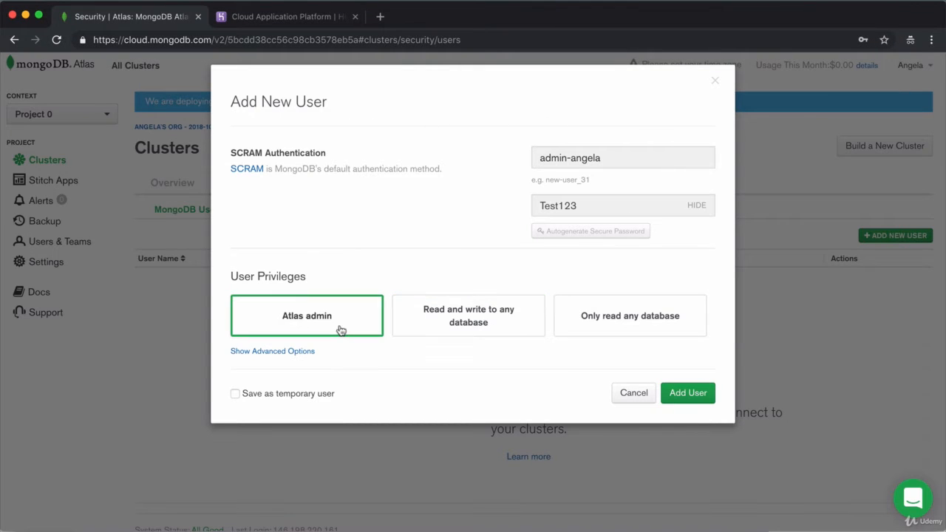
click(681, 393)
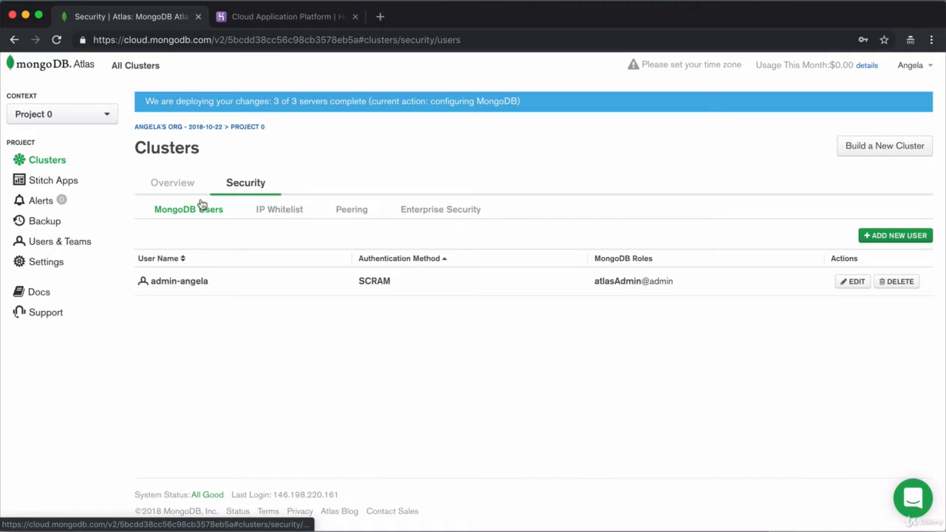
Whitelist access from anywhere (0.0.0.0/0), then return to the clusters Overview
click(286, 215)
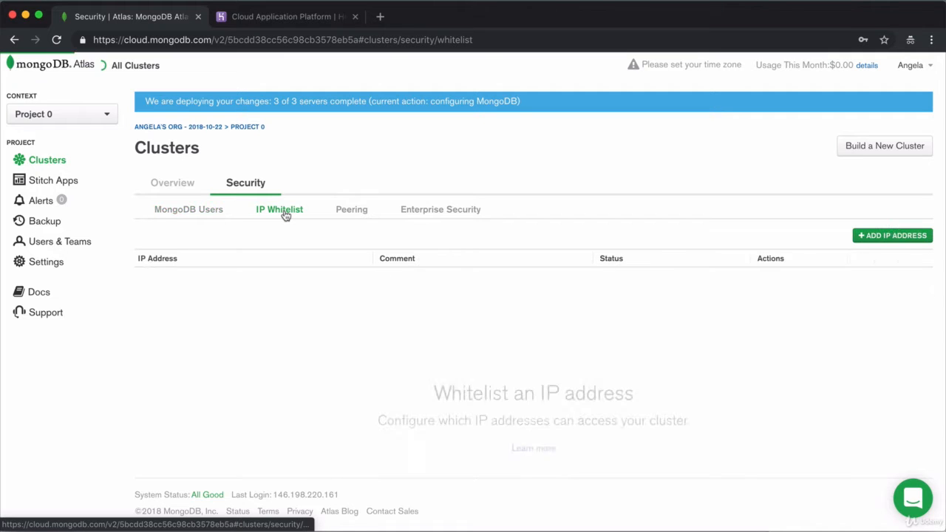
click(904, 238)
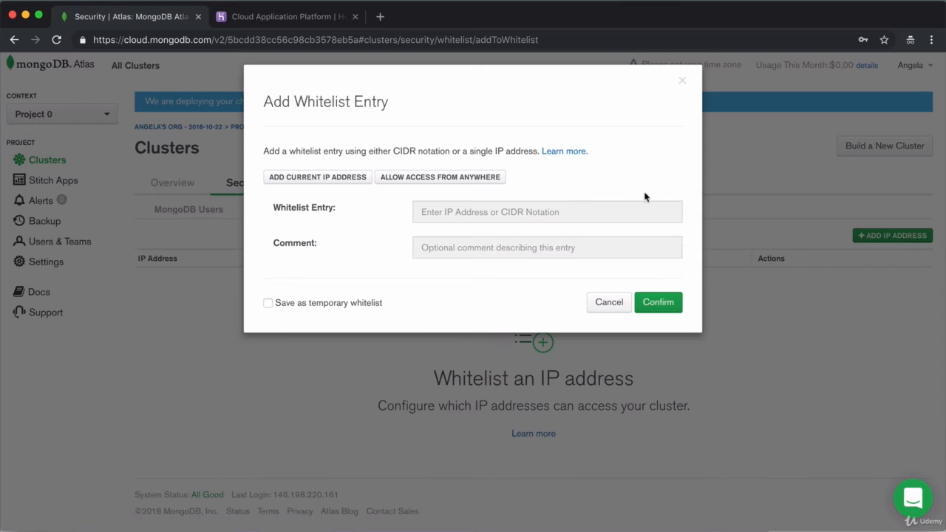
click(423, 178)
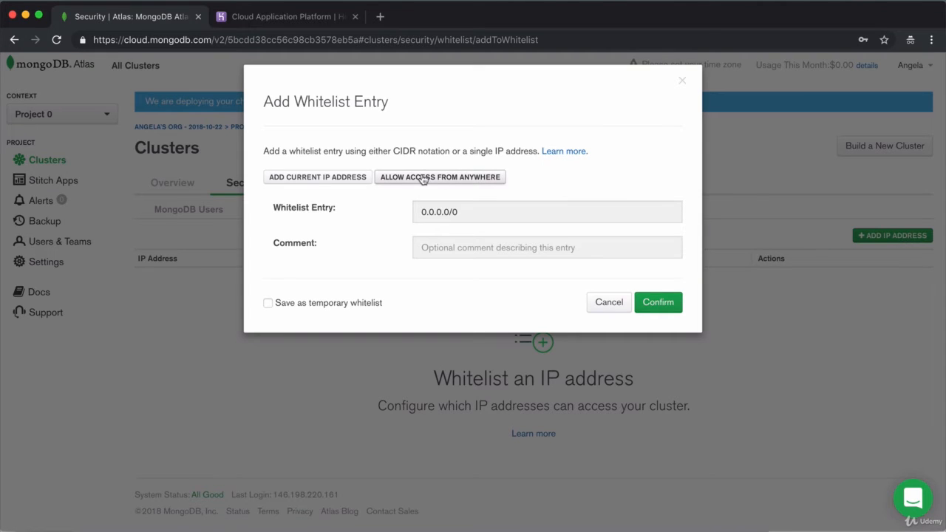
click(645, 306)
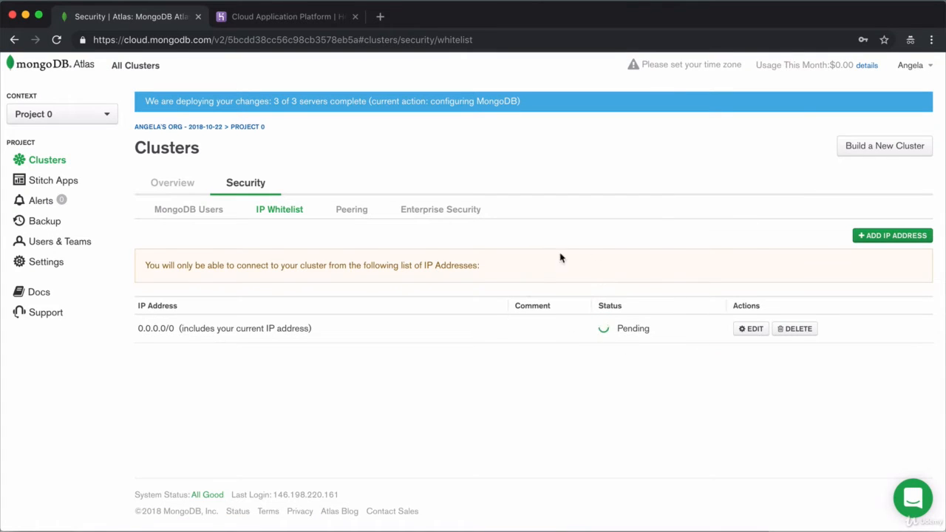
click(161, 189)
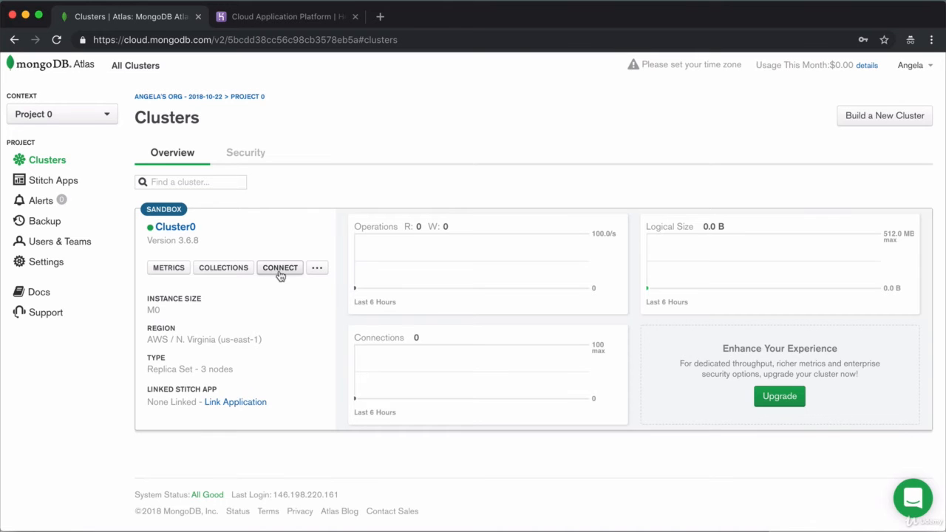
Show Cluster0's Connect with the Mongo Shell instructions, then switch to Terminal
click(278, 269)
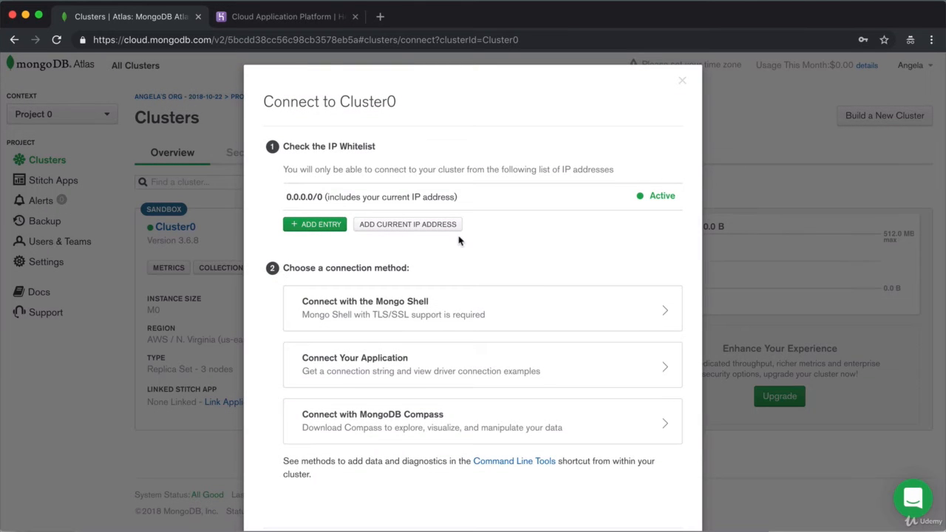
scroll(460, 239, down, 2)
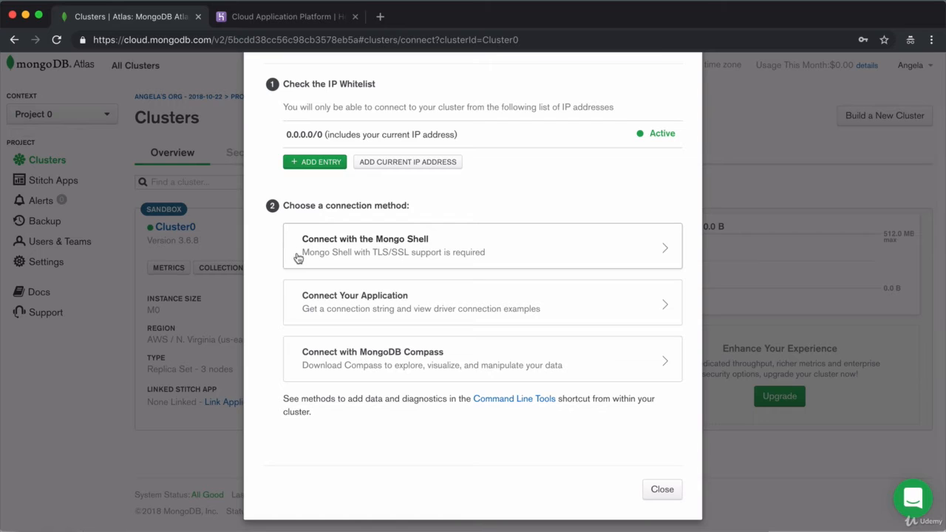
click(491, 250)
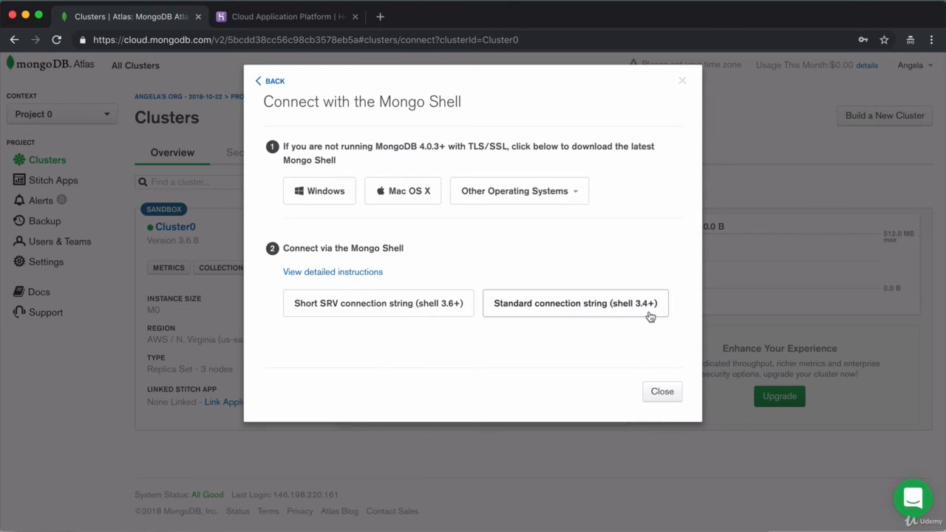
key(super+Tab)
key(super+Tab)
key(super+Tab)
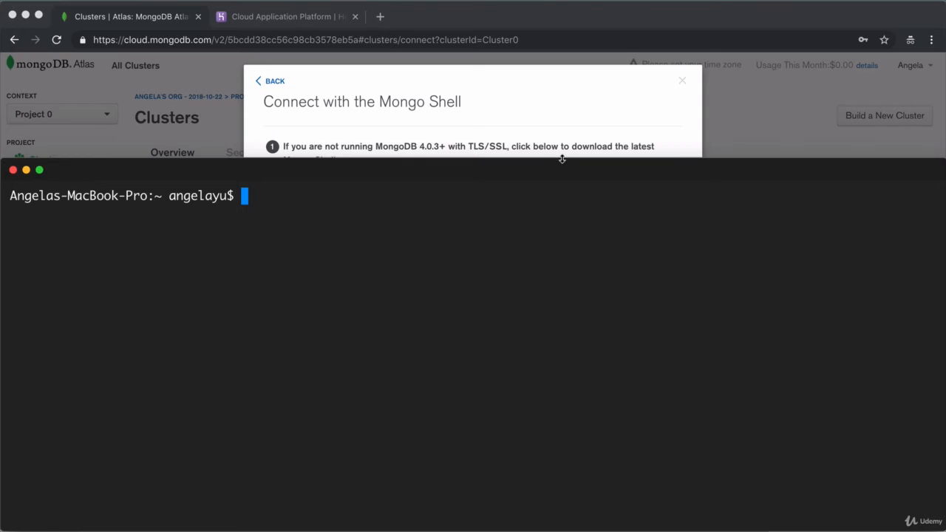
Run mongo --version to confirm shell v4.0.2, then show the short SRV connection string
drag(559, 157, 555, 339)
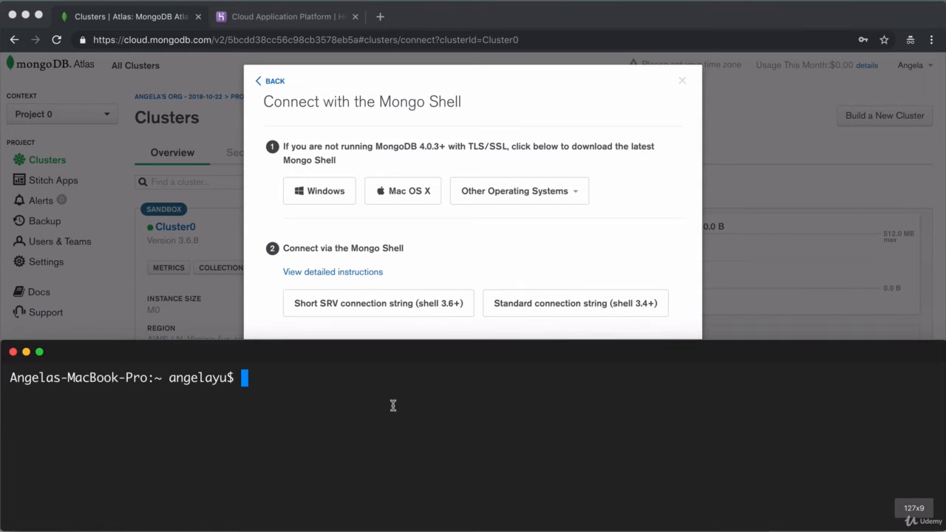
text(mongo )
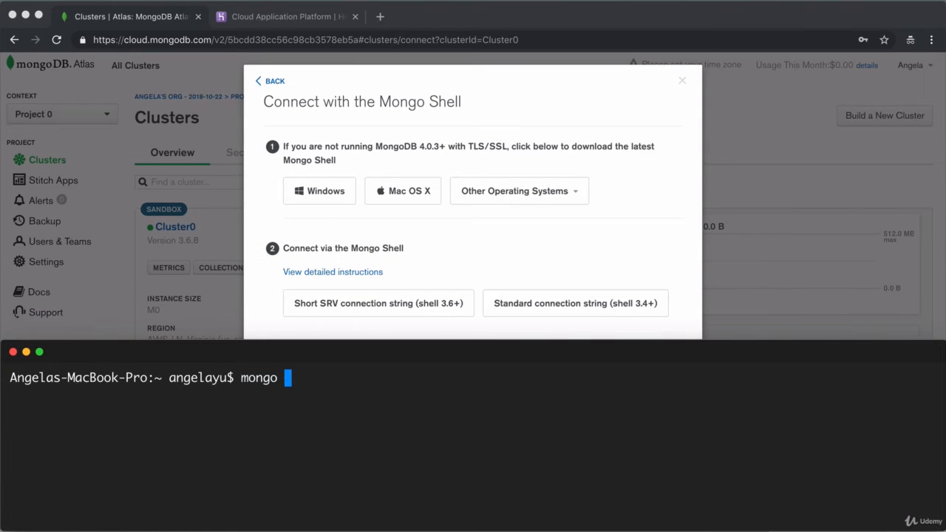
text(--version)
key(Return)
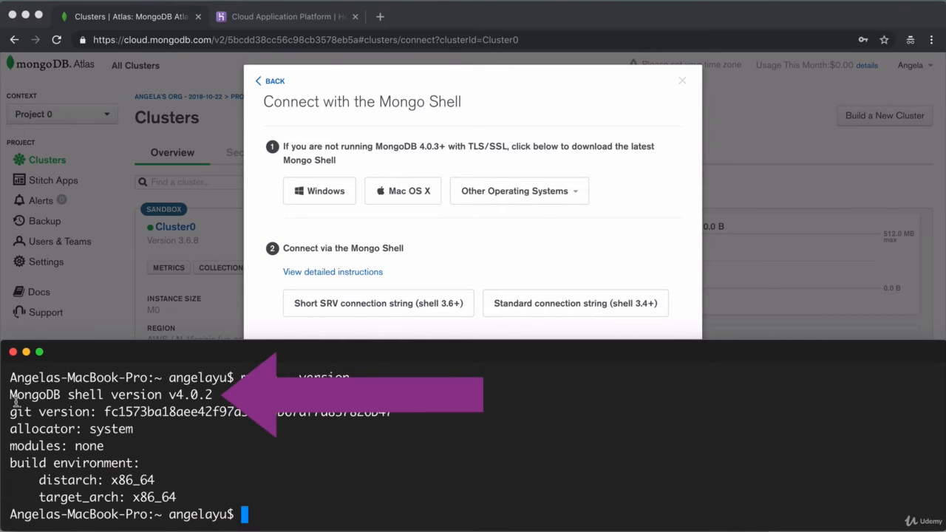
drag(9, 394, 104, 396)
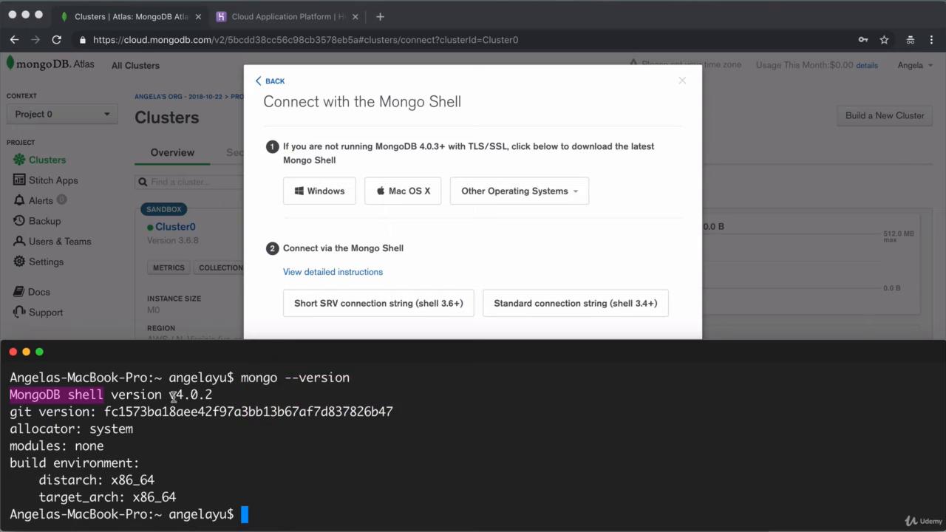
drag(169, 395, 217, 393)
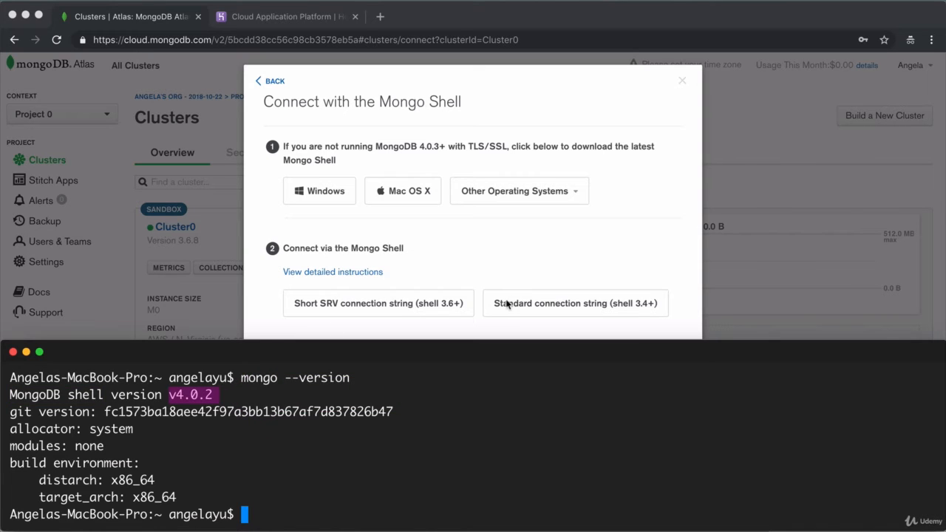
click(460, 279)
click(427, 307)
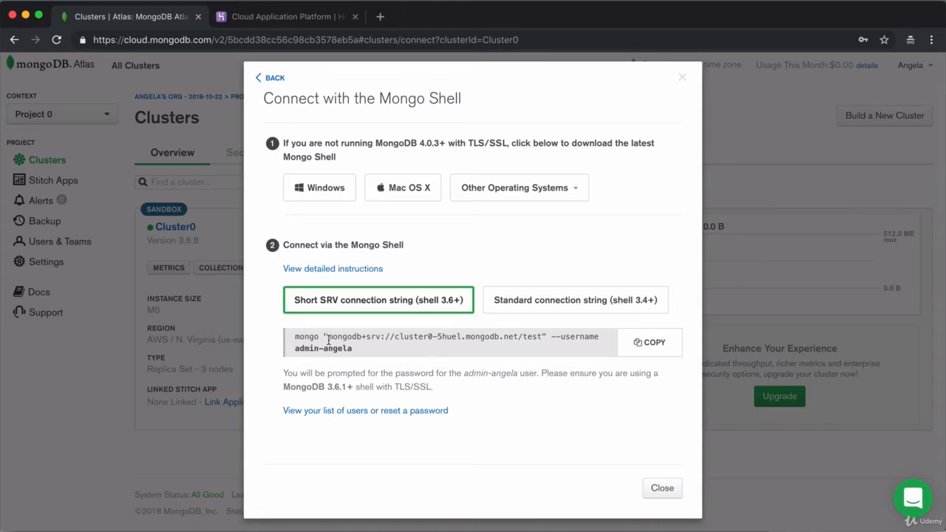
Copy Cluster0's mongo shell connection command and run it in Terminal
drag(330, 337, 546, 336)
click(147, 267)
click(653, 344)
key(super+Tab)
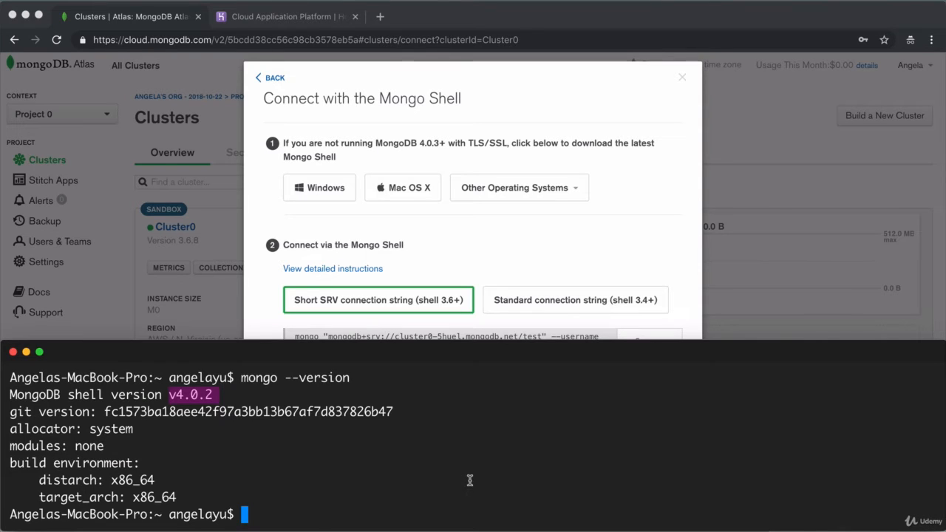
key(super+v)
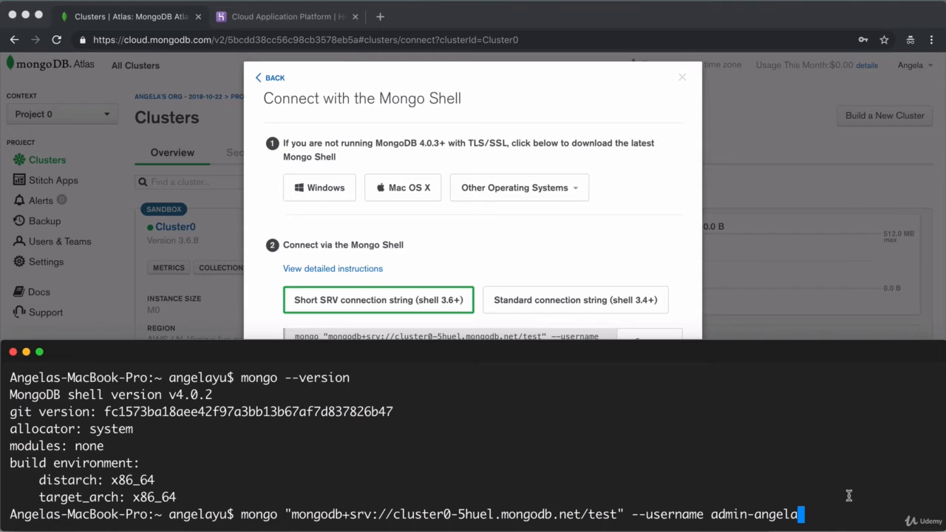
key(Return)
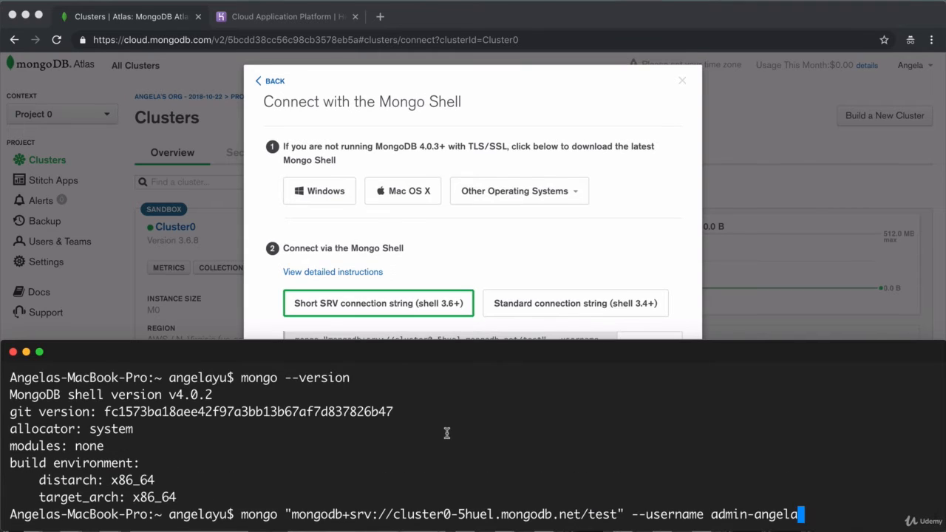
key(Return)
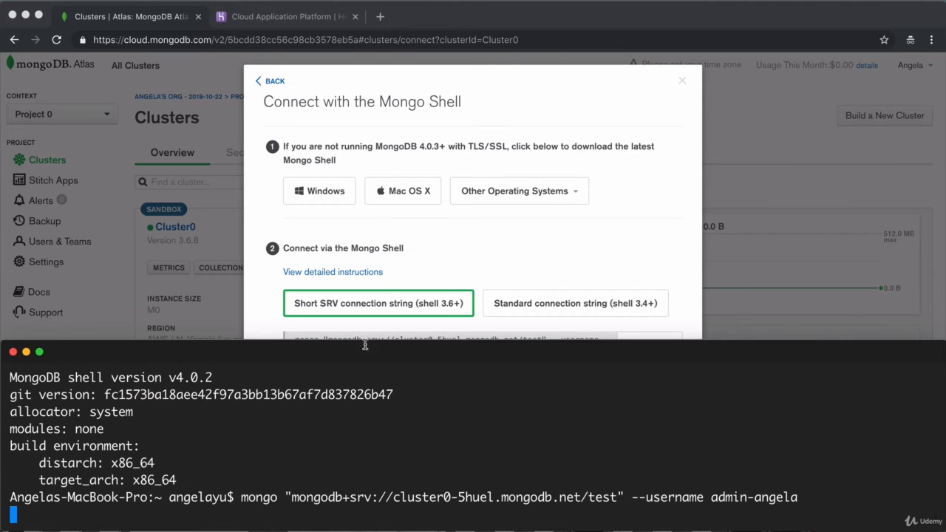
click(493, 249)
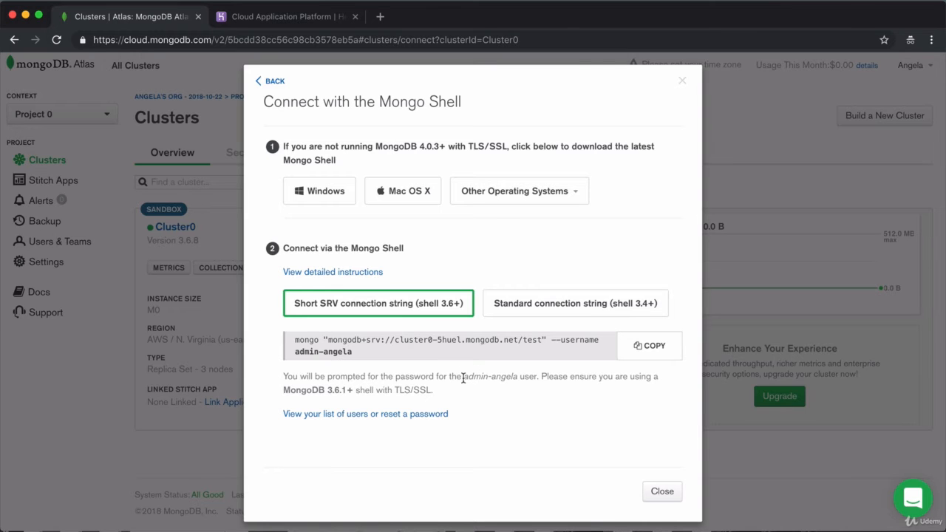
drag(463, 378, 515, 379)
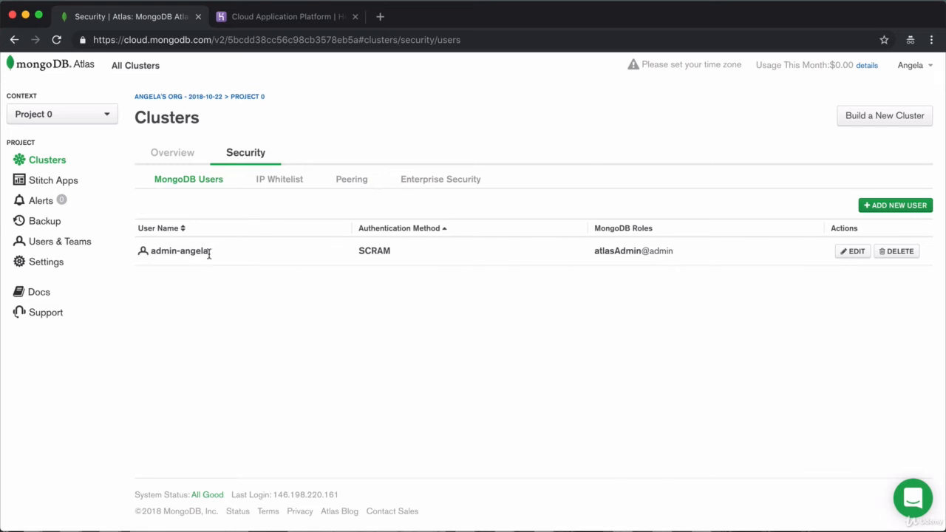
click(851, 252)
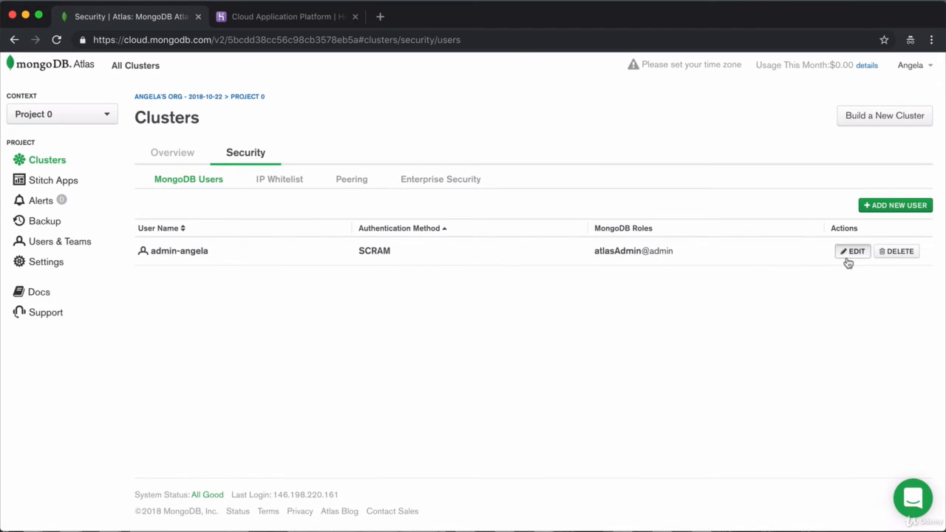
click(694, 180)
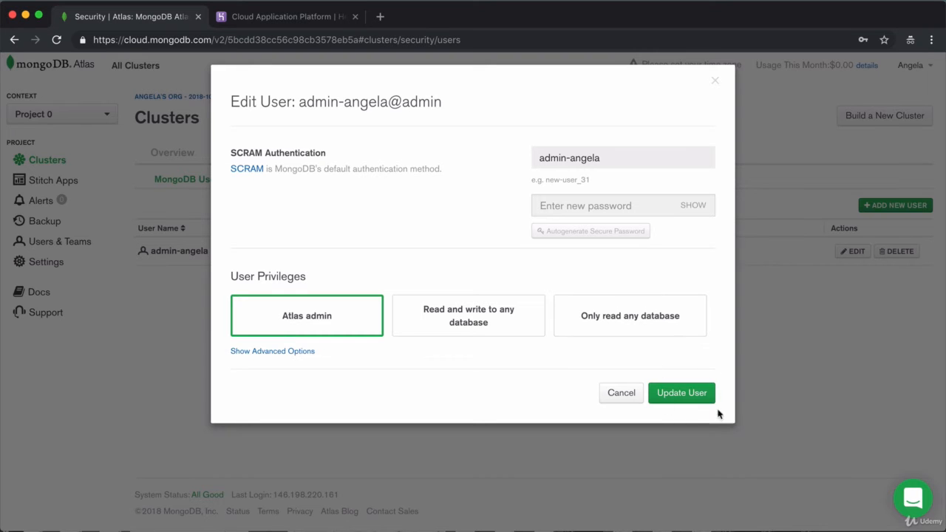
click(621, 394)
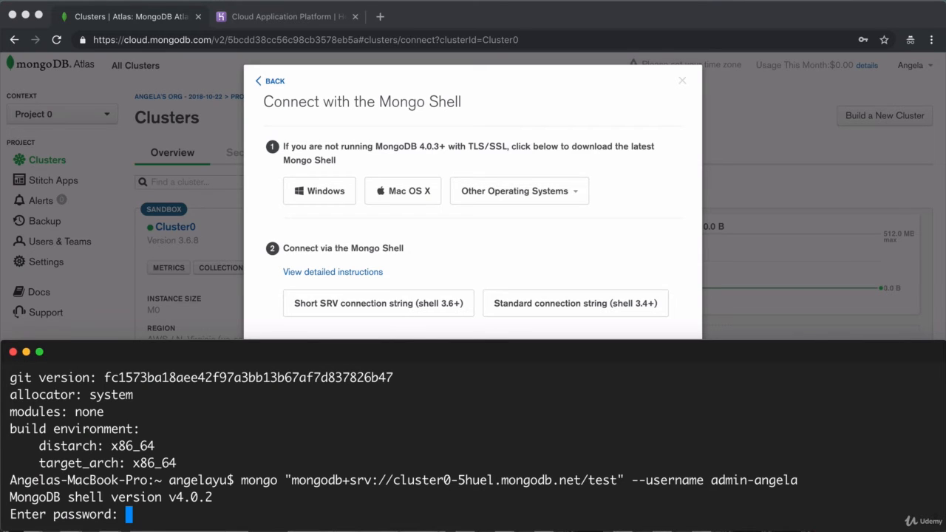
Connect the mongo shell to the Atlas cluster and review the shell version mismatch warning
key(Return)
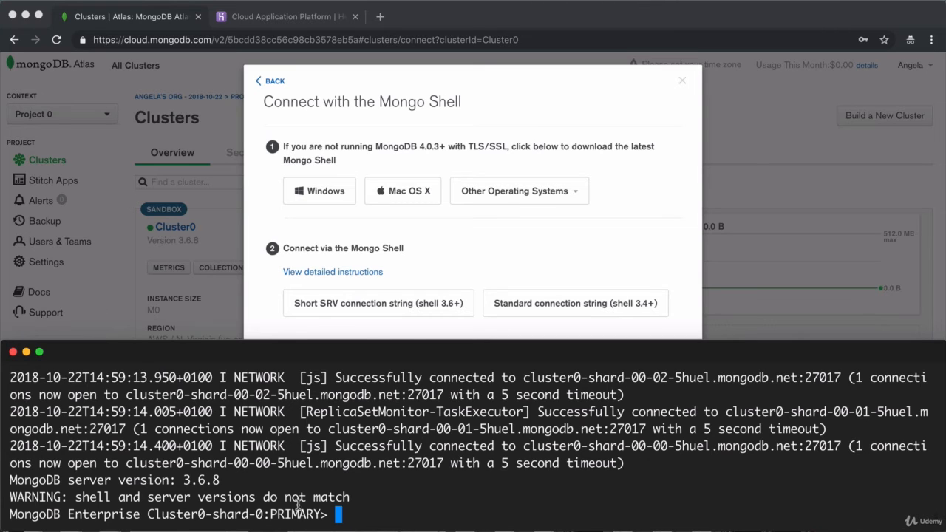
drag(13, 497, 146, 502)
drag(231, 505, 371, 502)
scroll(372, 502, up, 5)
scroll(371, 503, down, 2)
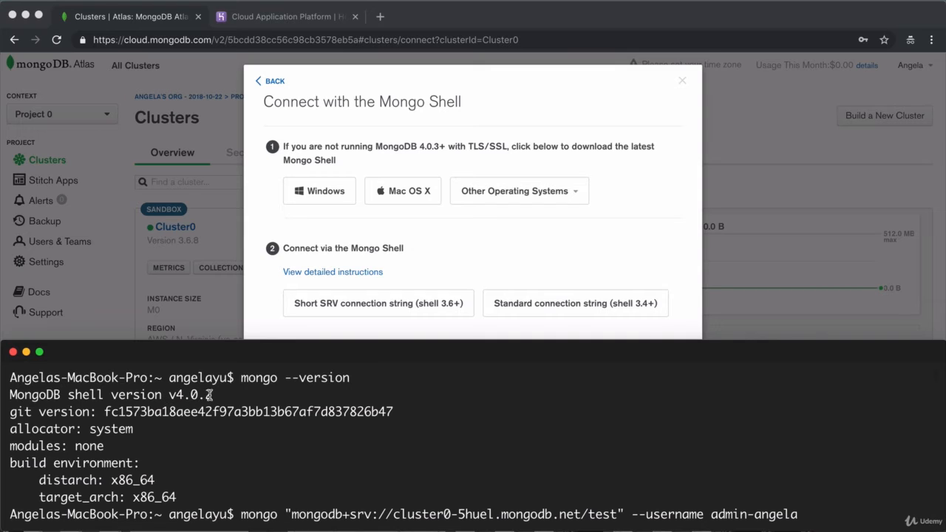
key(super+Tab)
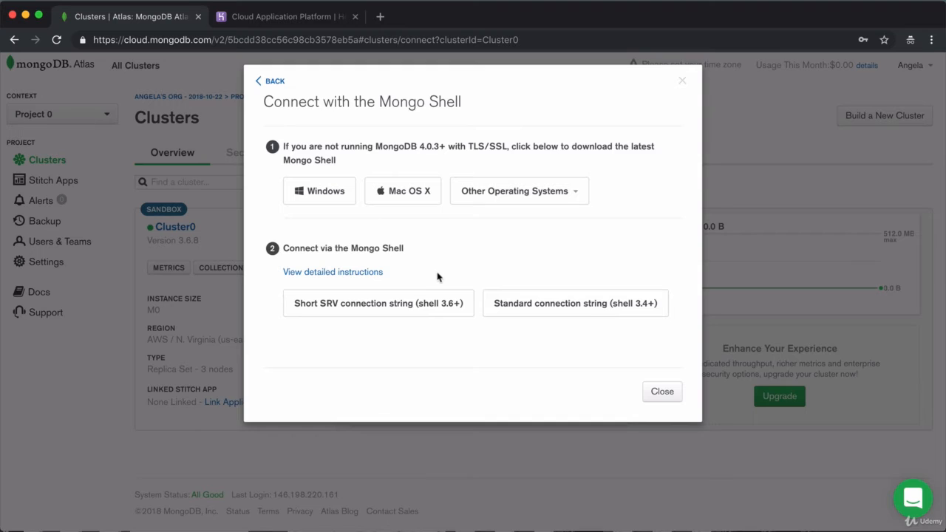
key(super+Tab)
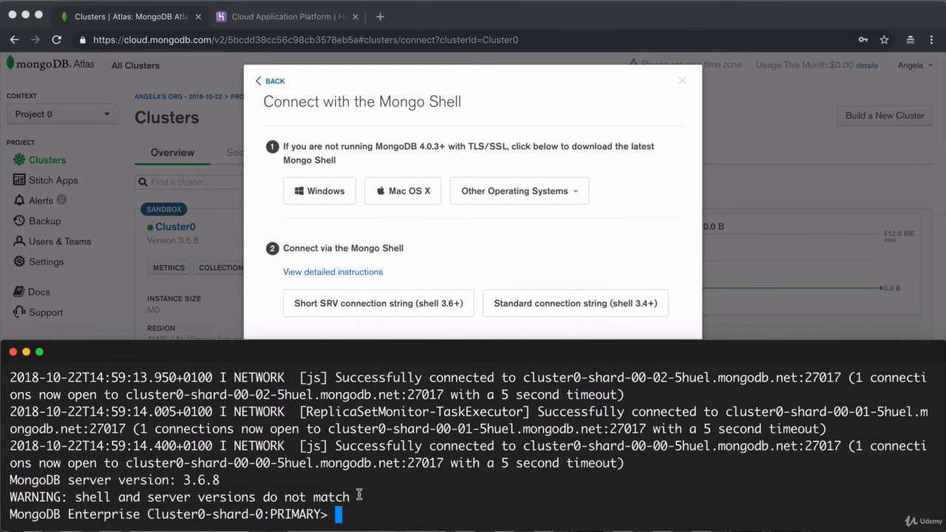
drag(363, 494, 3, 497)
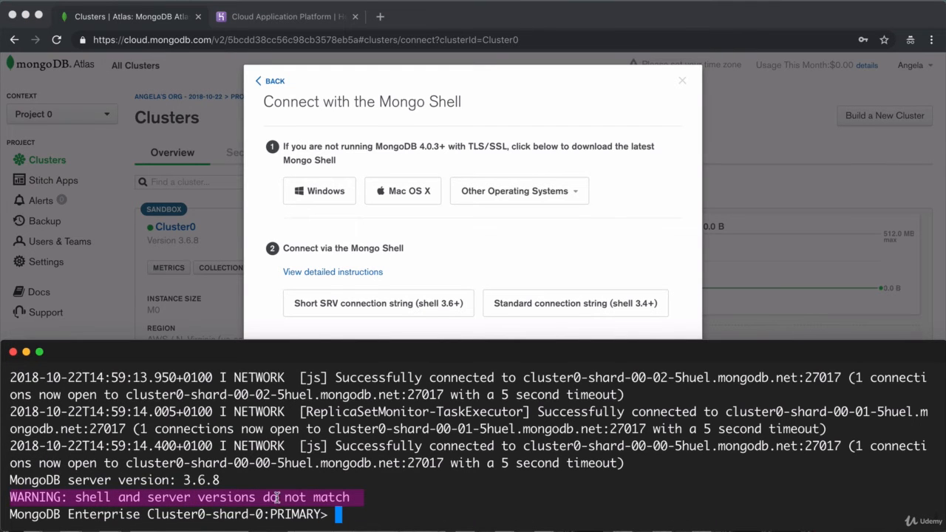
click(358, 509)
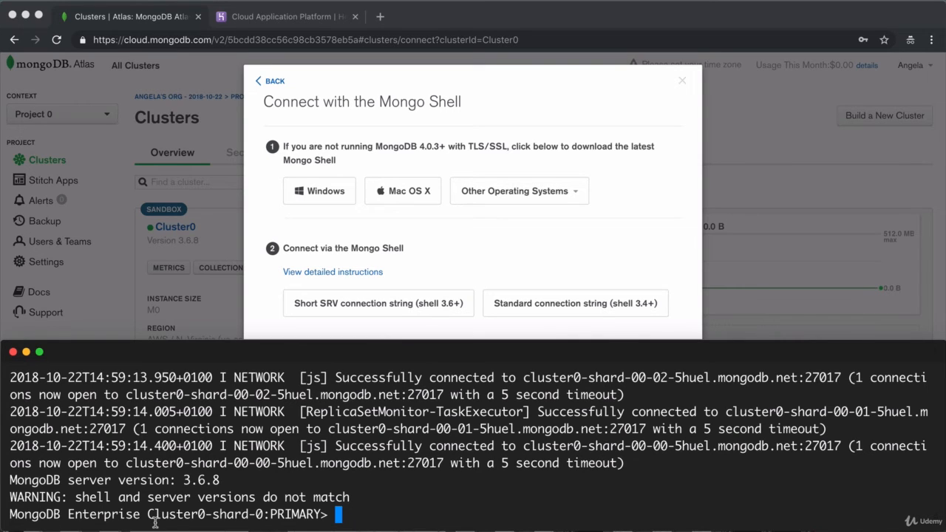
Close the extra terminal tab and run show dbs, which lists only admin and local
key(super+t)
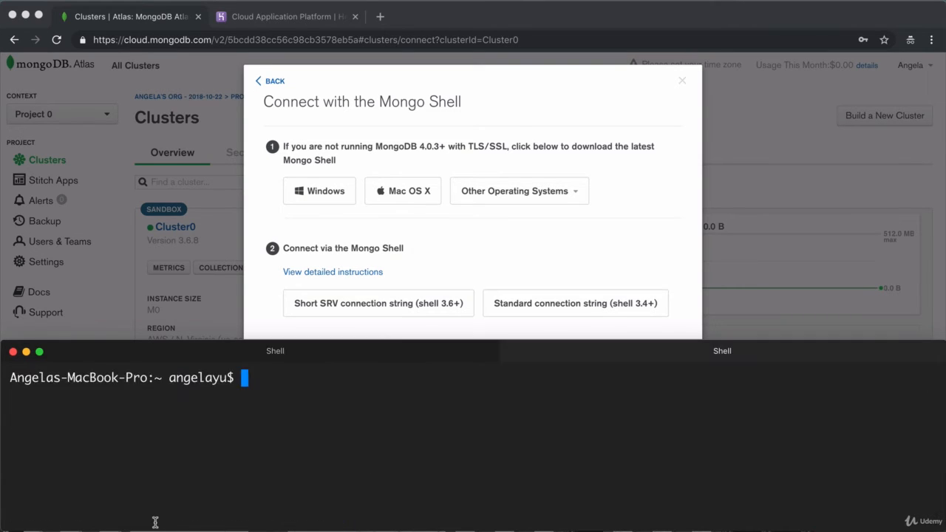
text(mongod)
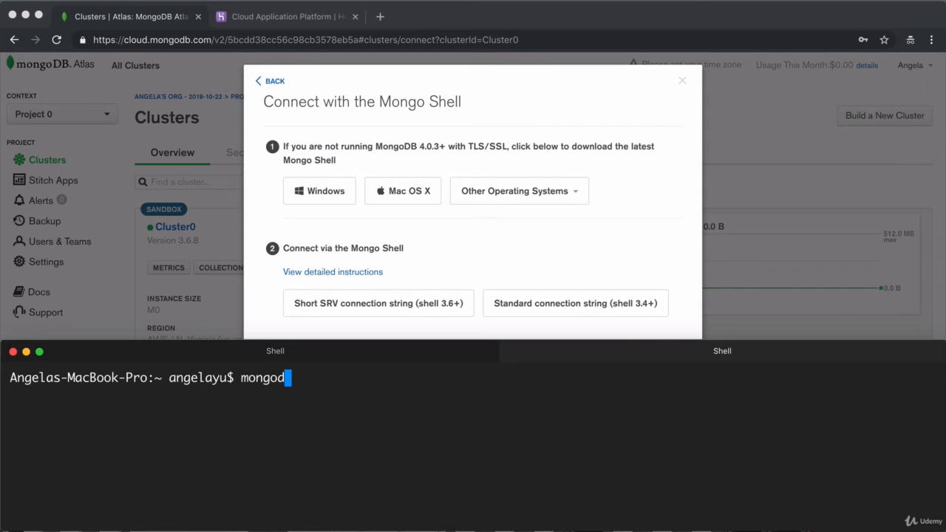
key(BackSpace)
key(BackSpace)
key(BackSpace)
key(BackSpace)
key(BackSpace)
key(BackSpace)
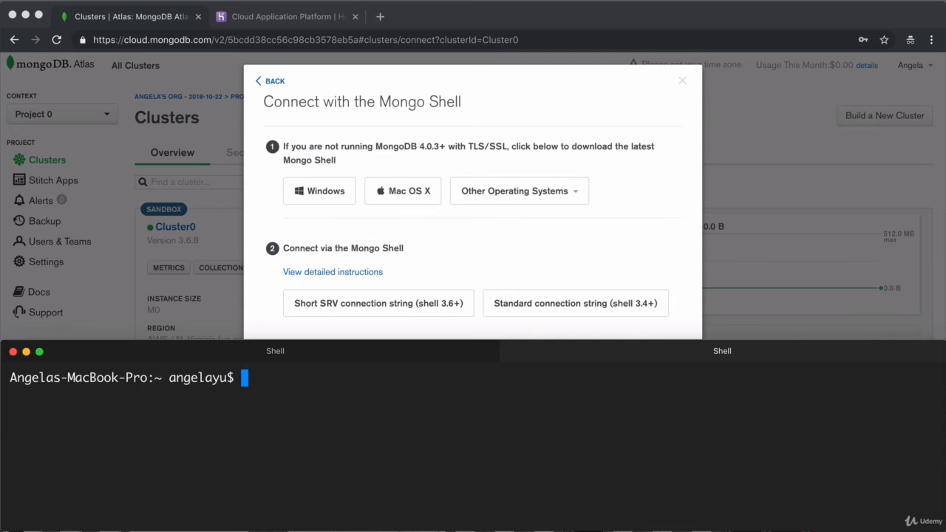
click(933, 349)
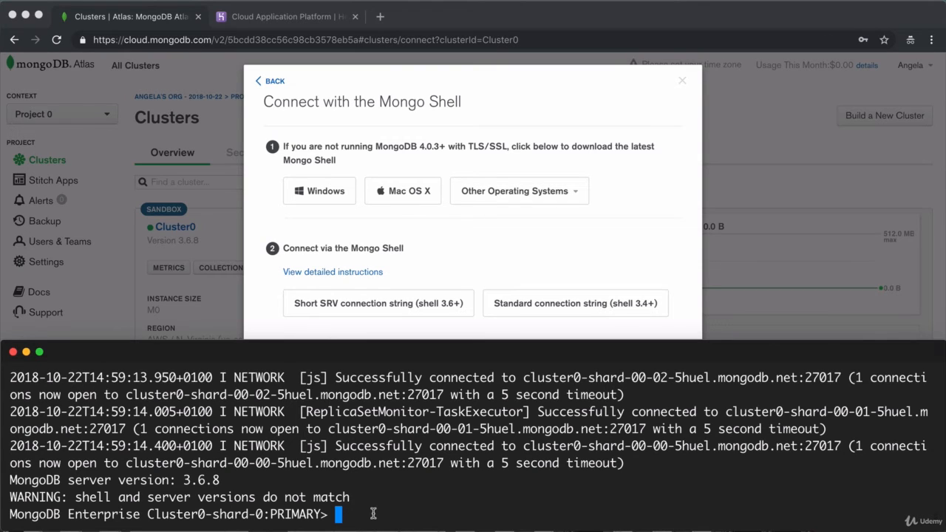
text(show s)
key(BackSpace)
text(dbs)
key(Return)
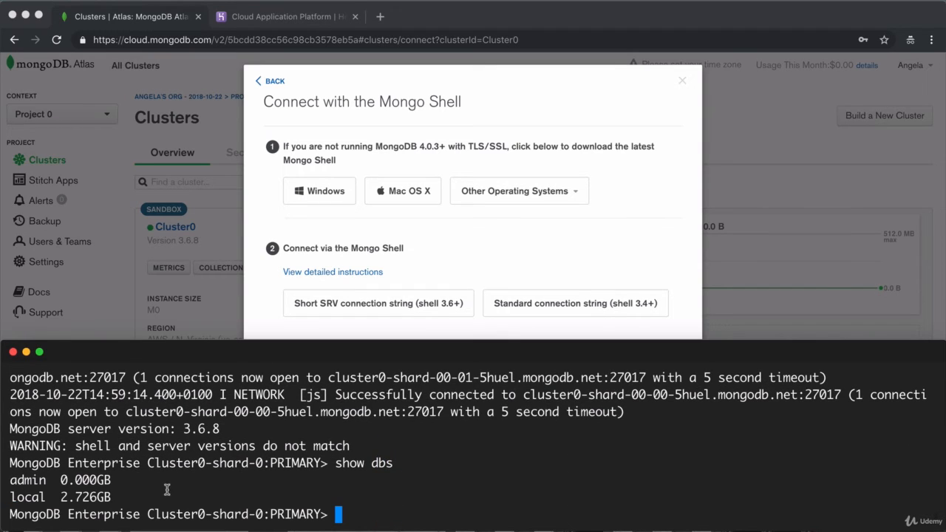
From Cluster0's Collections view, create database test with an empty collection named test
click(268, 82)
click(268, 82)
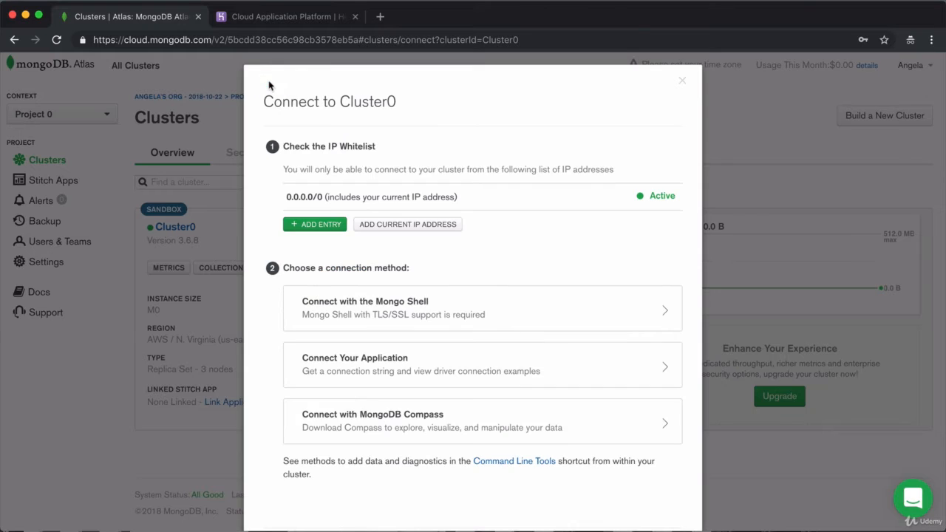
click(683, 82)
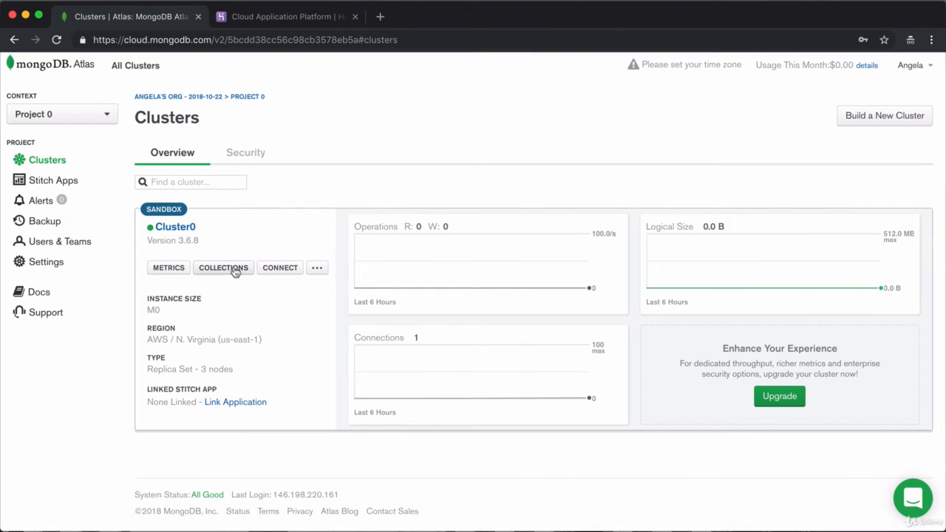
click(206, 270)
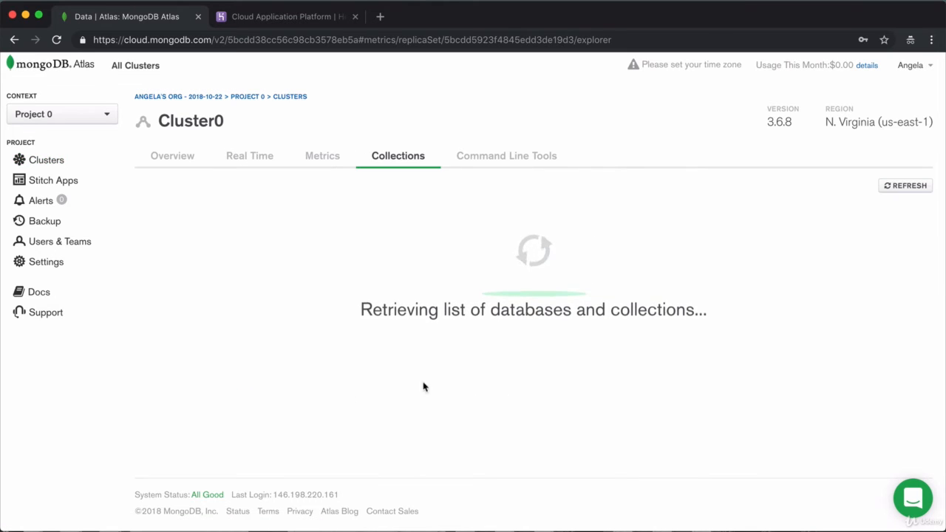
click(537, 374)
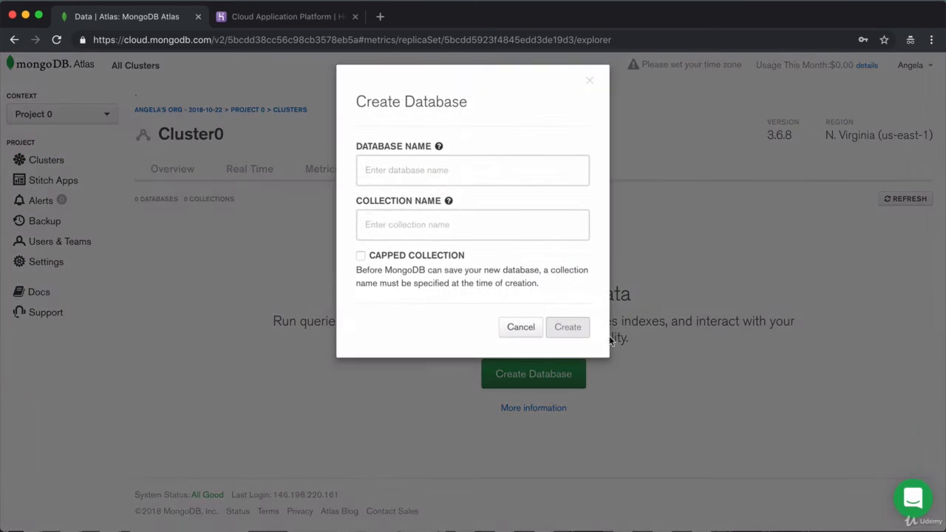
click(392, 172)
text(test)
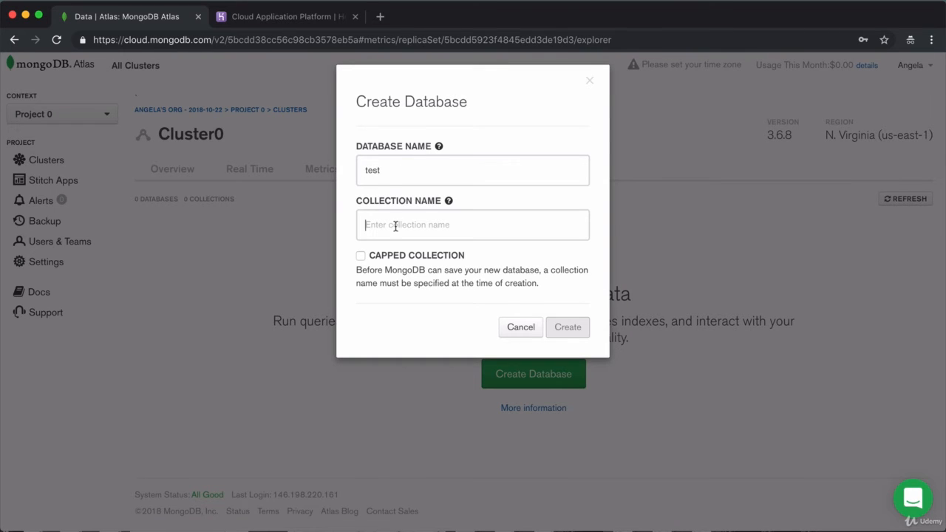
text(est)
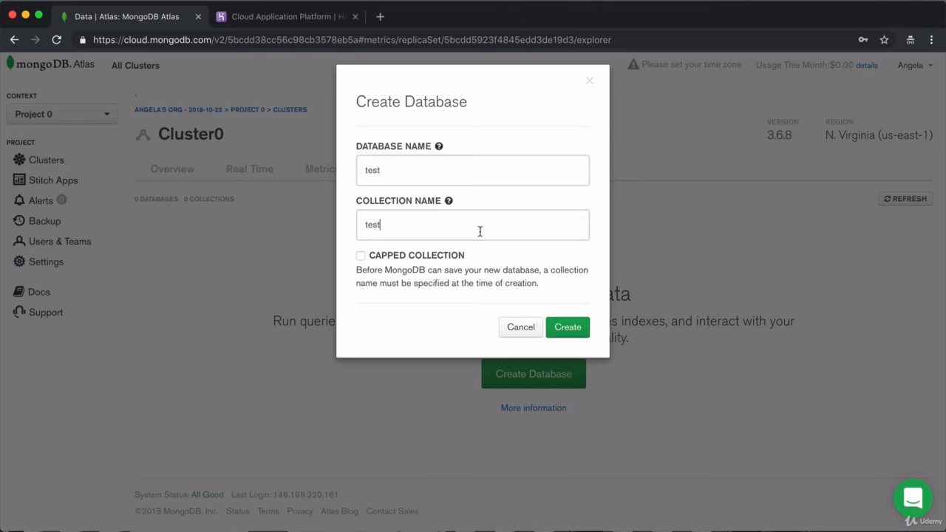
click(568, 327)
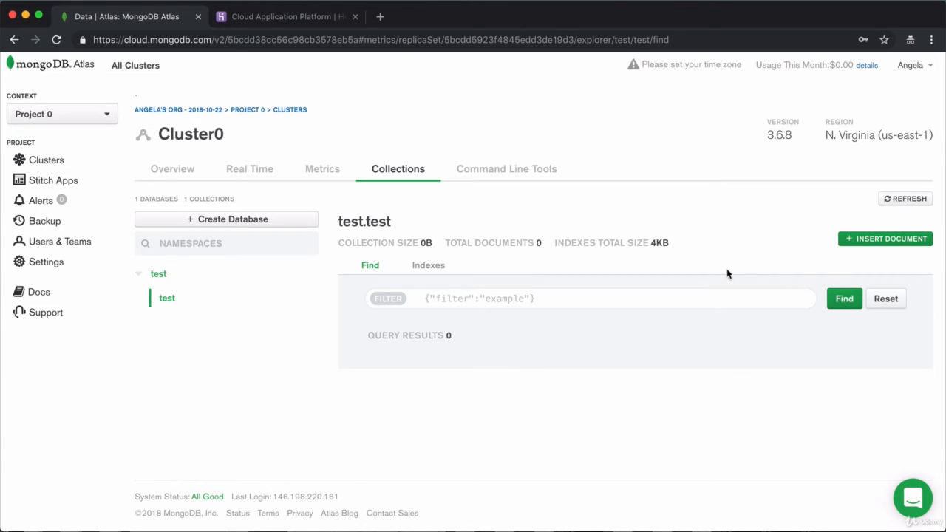
Insert a document into test.test with field newData set to 'Welcome to your database!'
click(880, 240)
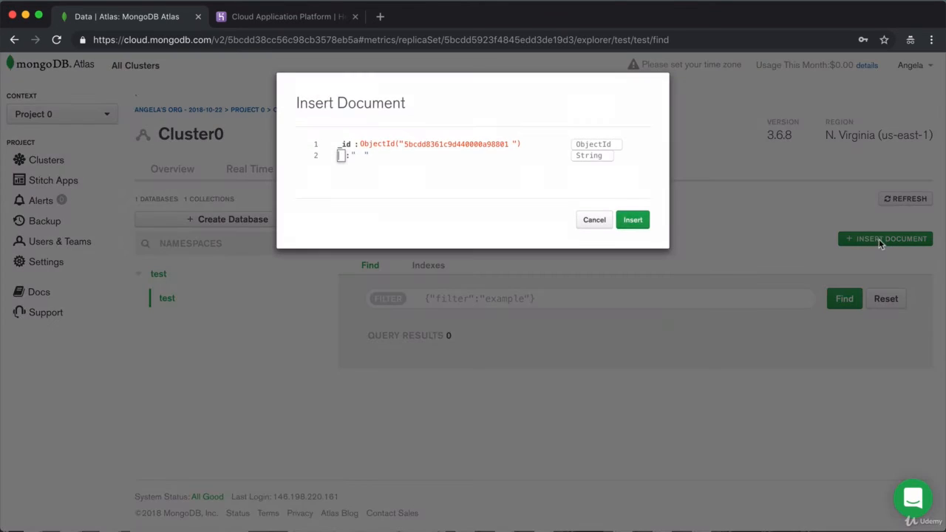
text(newData)
key(Tab)
text(Welcome to)
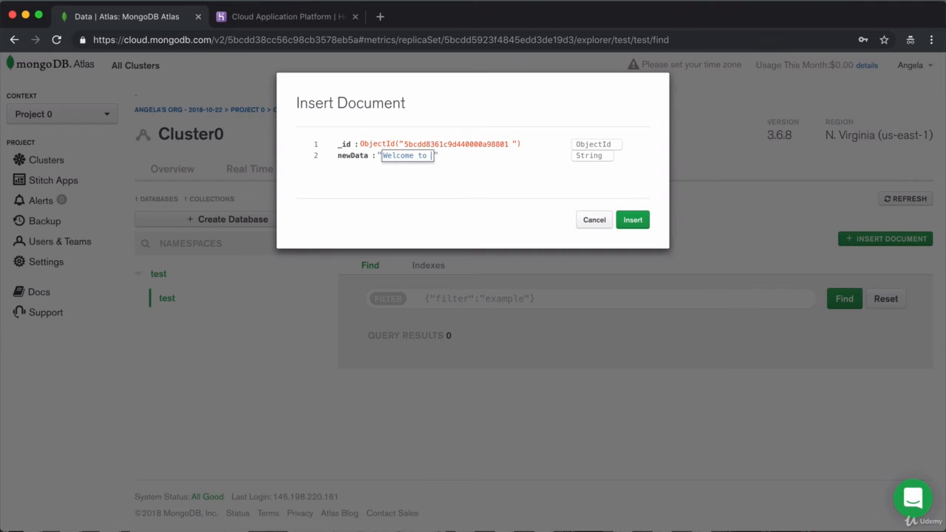
text( your database!)
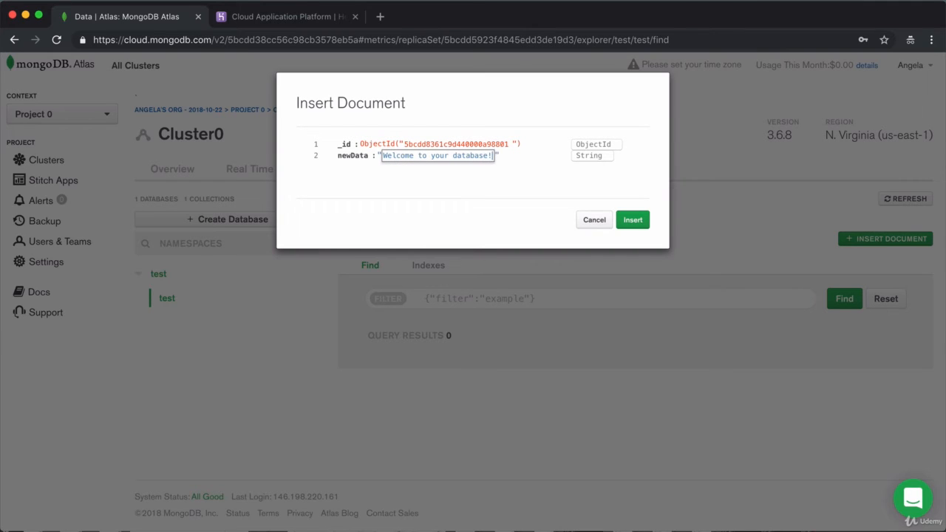
click(629, 221)
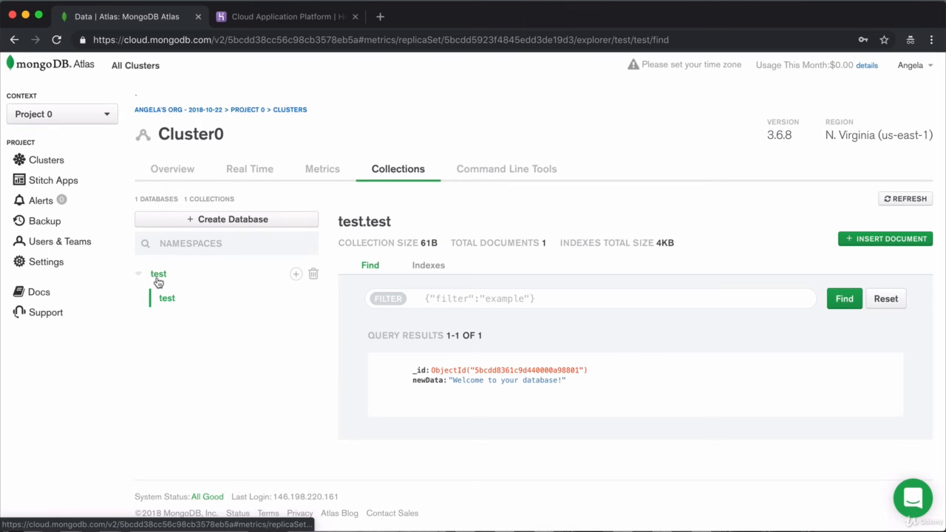
key(super+Tab)
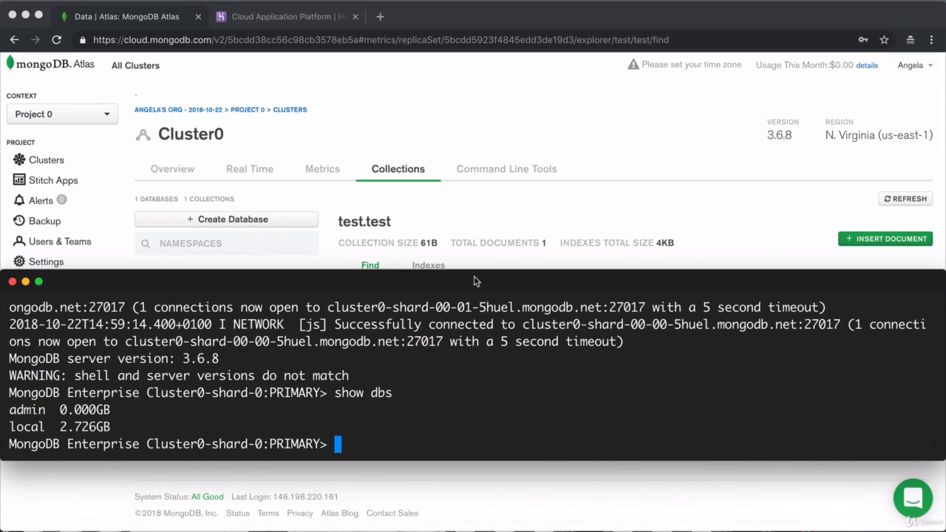
In the mongo shell, run show dbs, switch to the test database, and list its collections
text(show d)
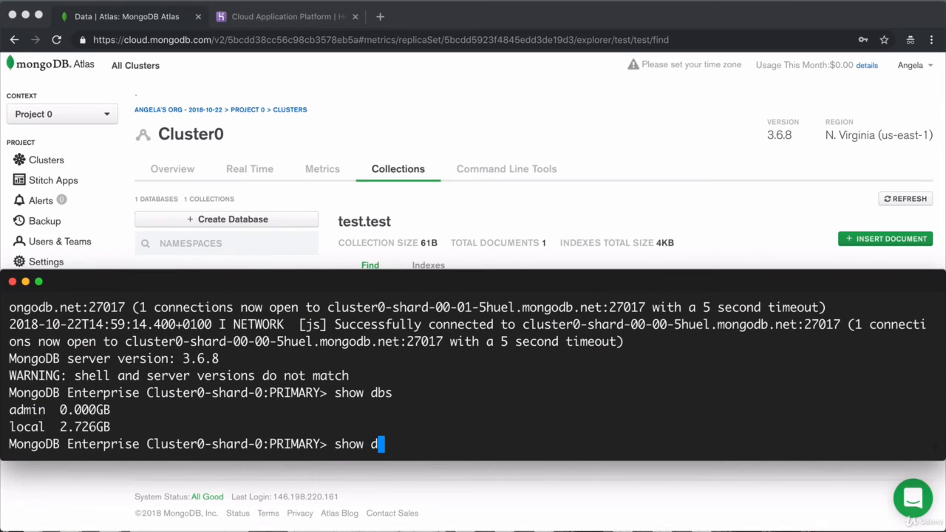
text(bs)
key(Return)
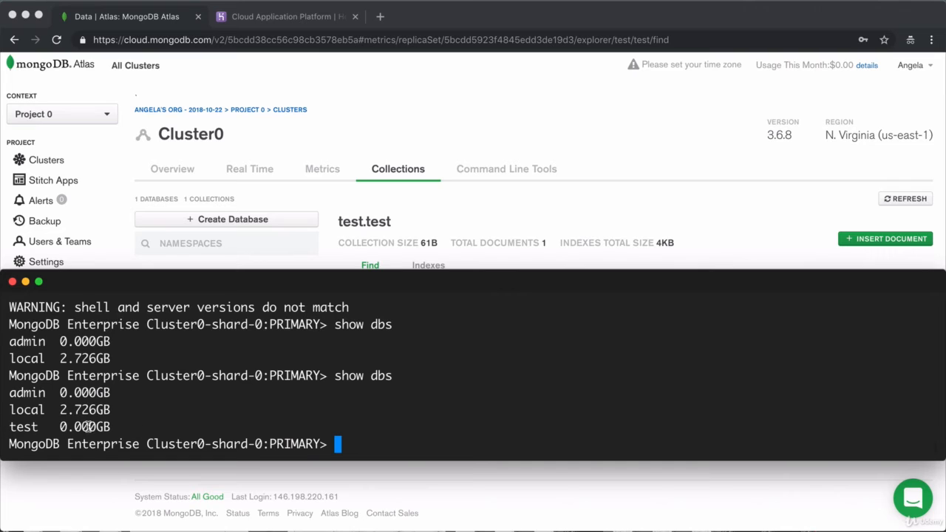
text(use test)
key(Return)
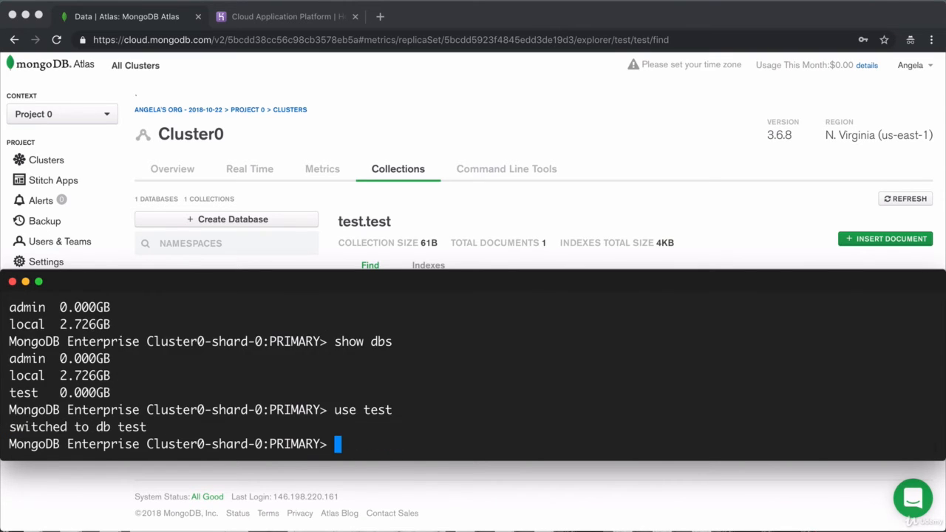
text(show collections)
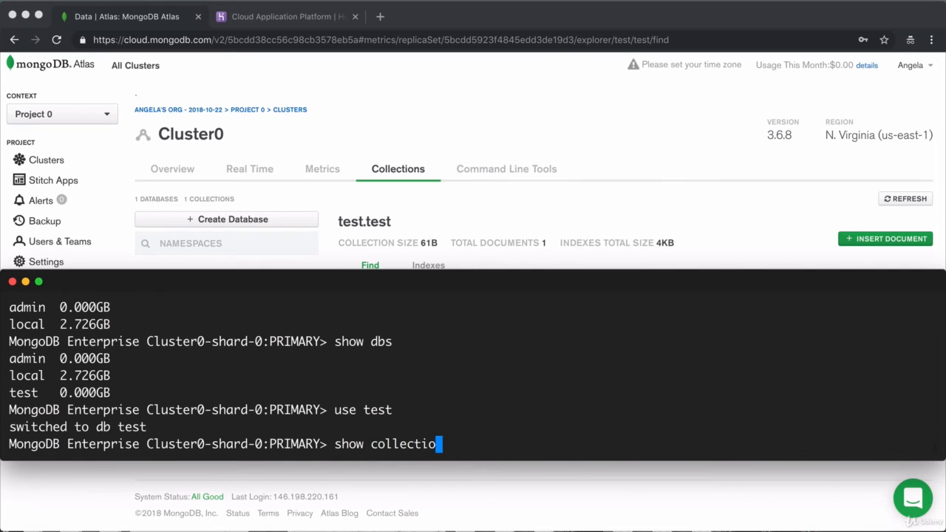
key(Return)
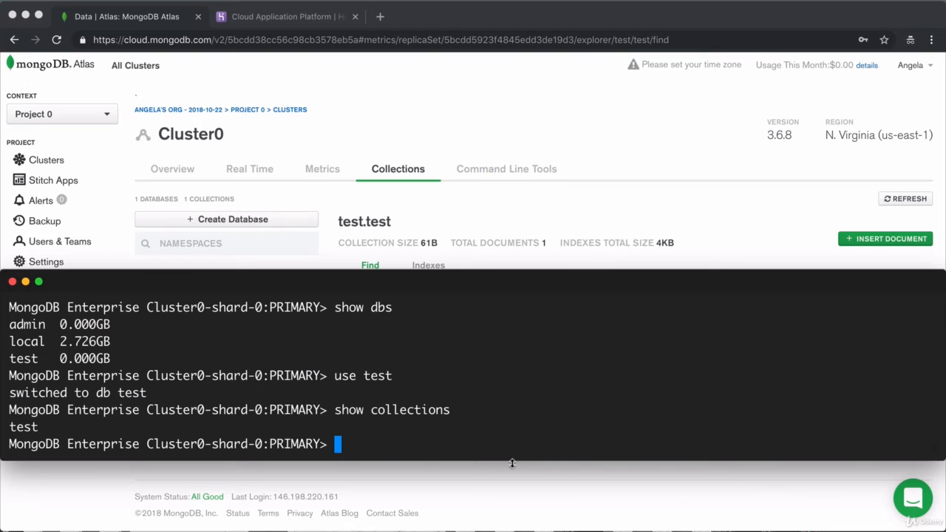
Run db.test.find() to see the welcome document, then bring Atlas's test.test view forward
text(db.tes)
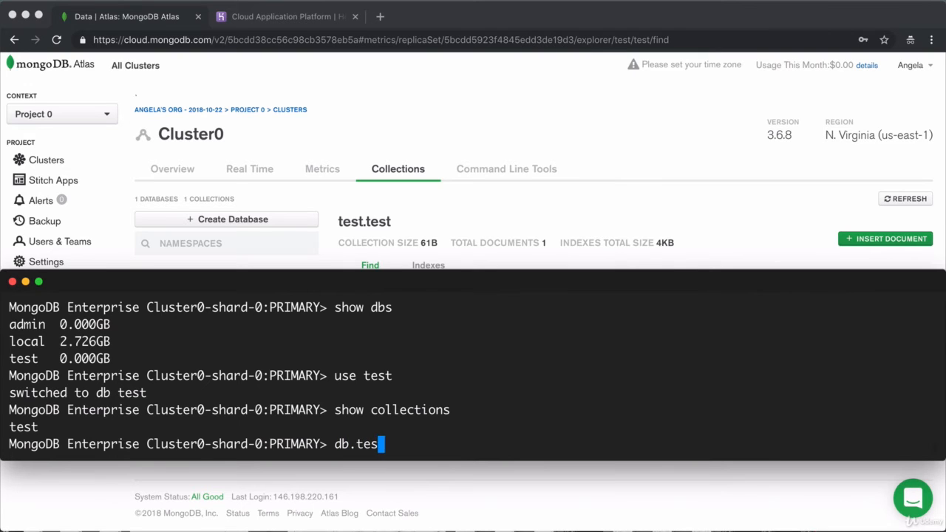
text(t.find())
key(Return)
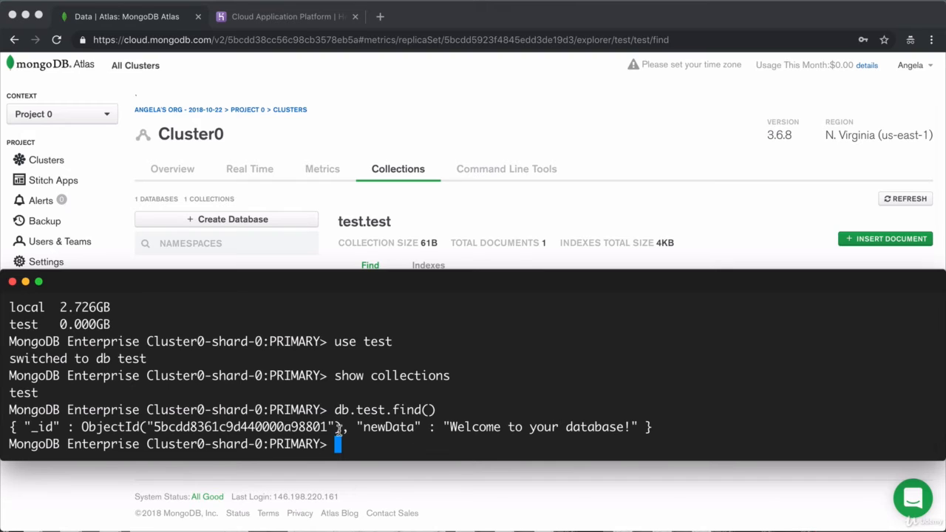
drag(646, 424, 3, 435)
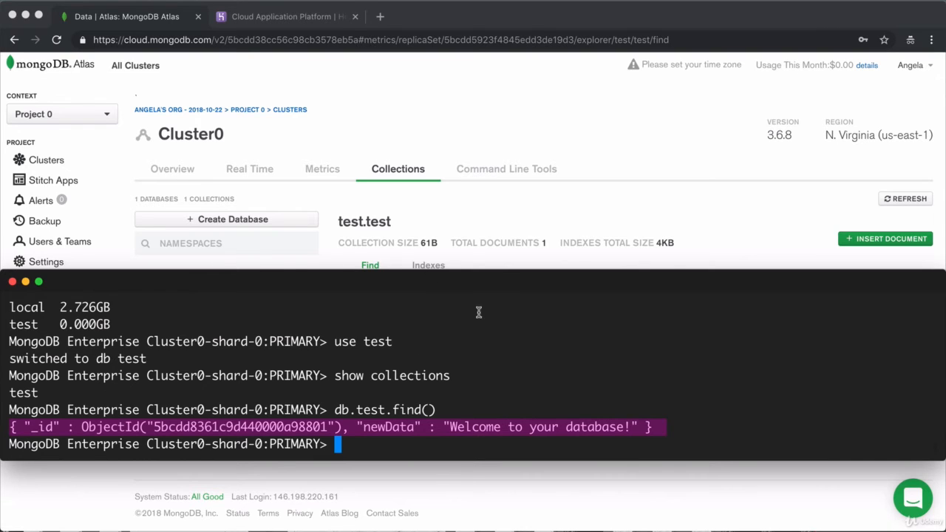
click(641, 123)
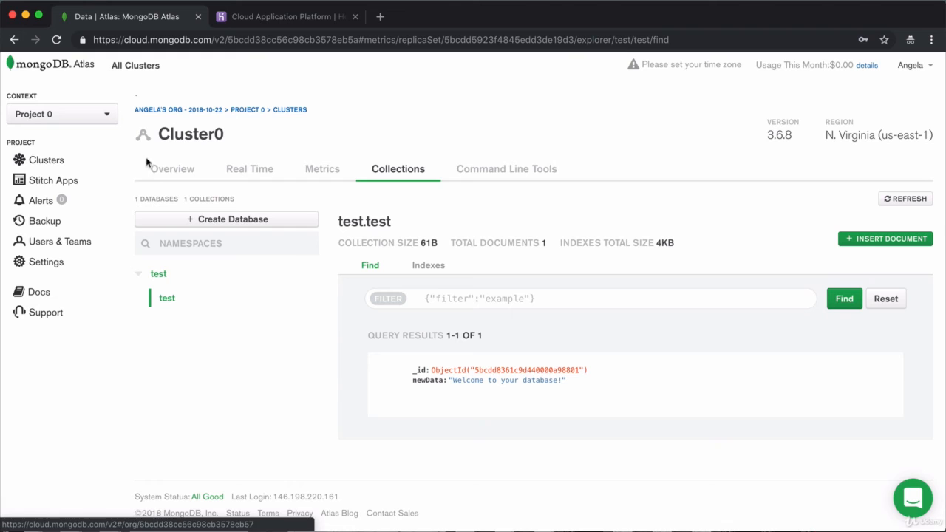
Start the local mongod server in a second terminal session
click(171, 169)
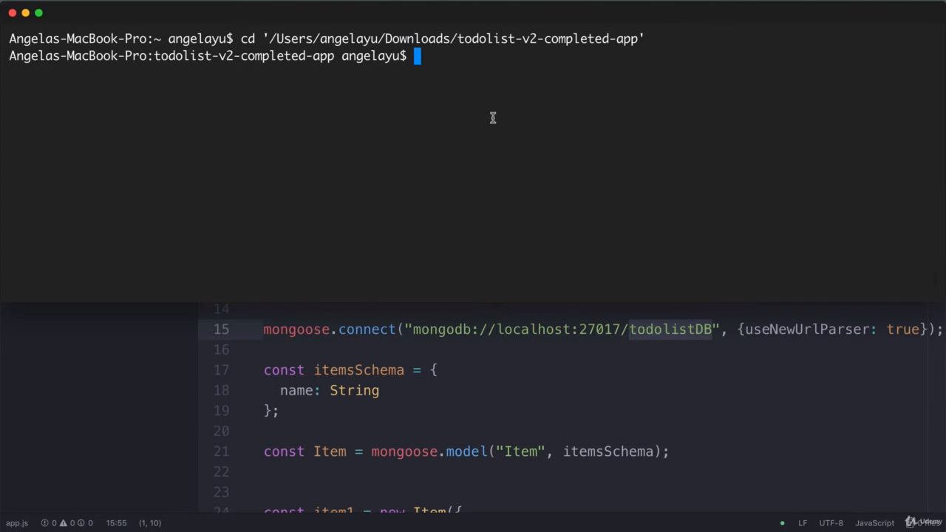
key(super+t)
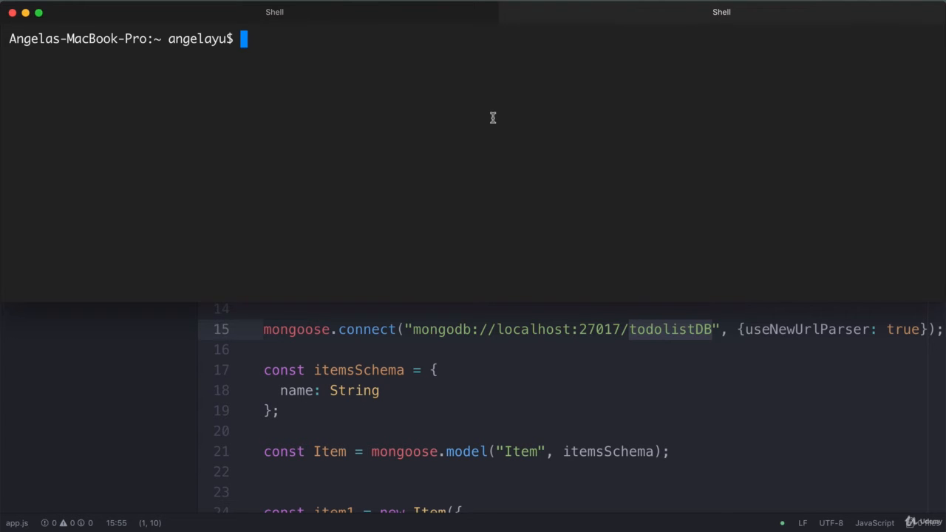
text(mongod)
key(Return)
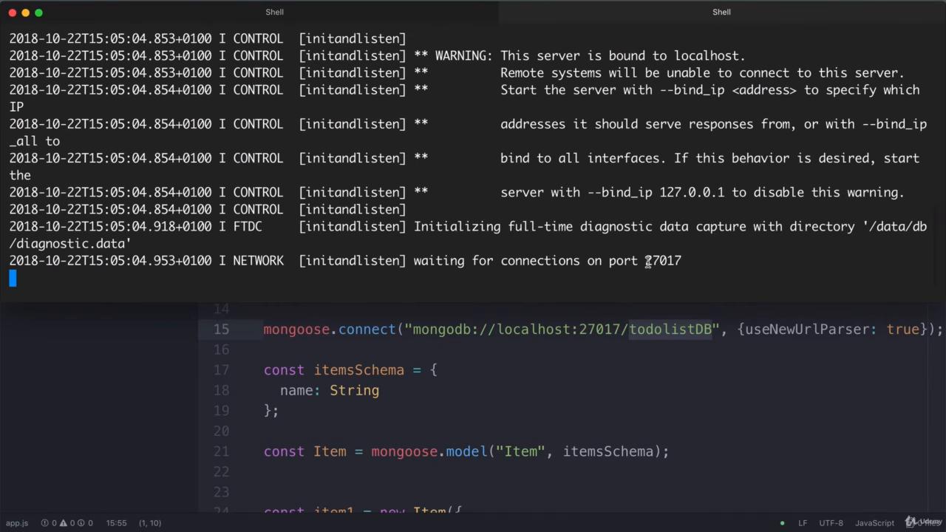
drag(745, 55, 502, 55)
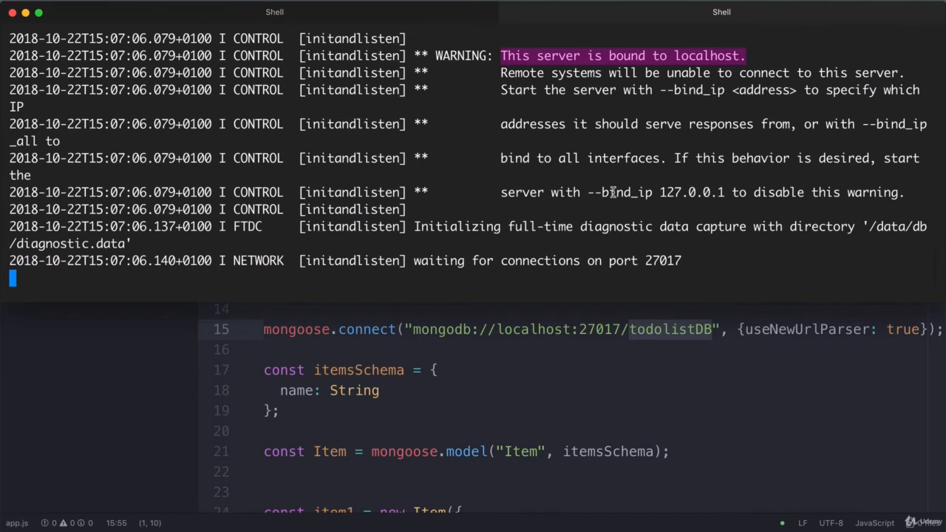
Run nodemon app.js and tick off the second to-do item at localhost:3000
click(355, 16)
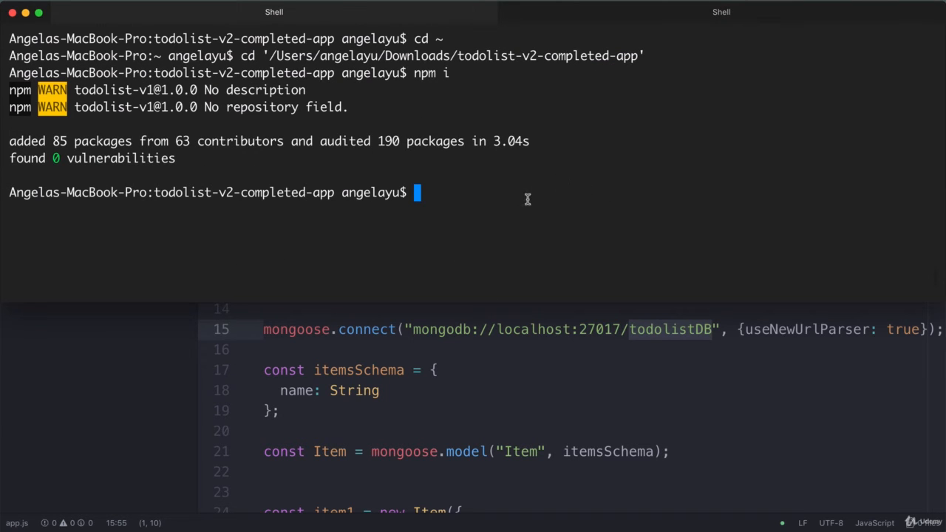
text(nom)
key(BackSpace)
text(demon app.js)
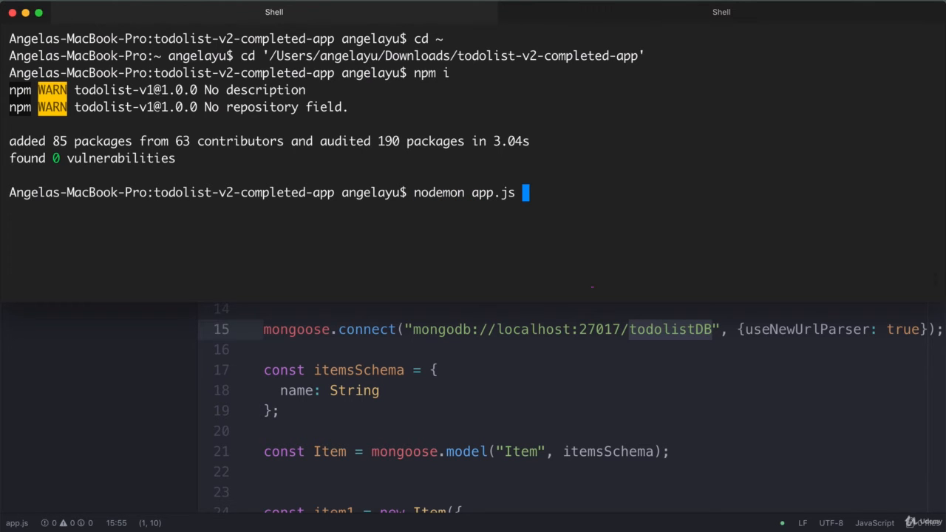
key(Return)
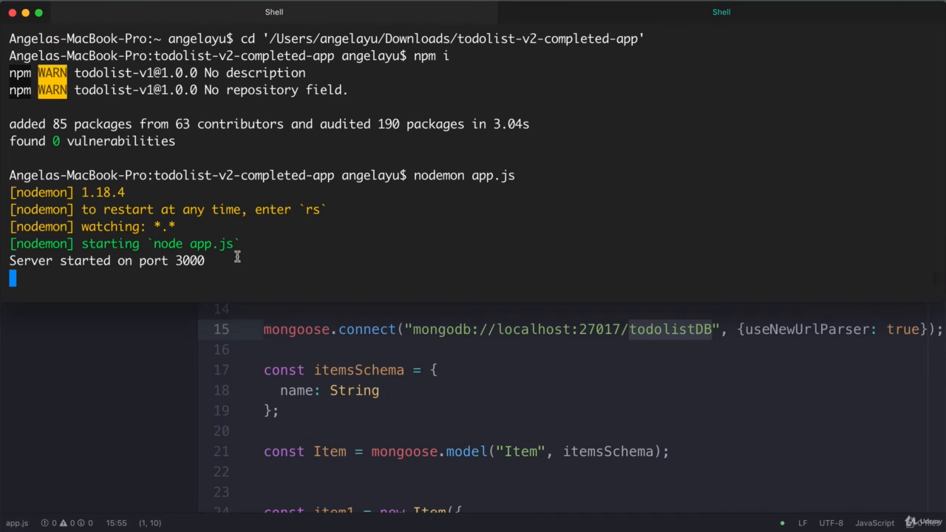
key(super+Tab)
key(super+Tab)
key(super+Tab)
key(super+Tab)
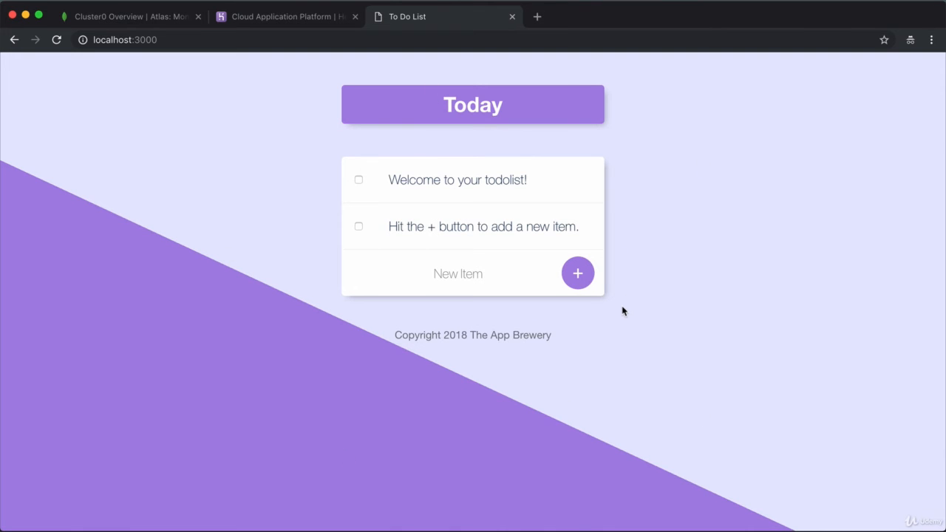
click(359, 228)
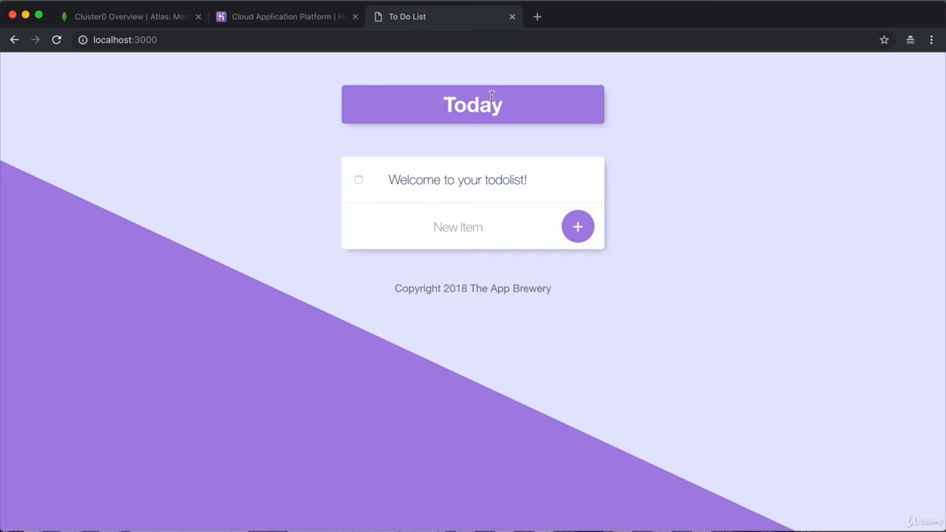
key(super+Tab)
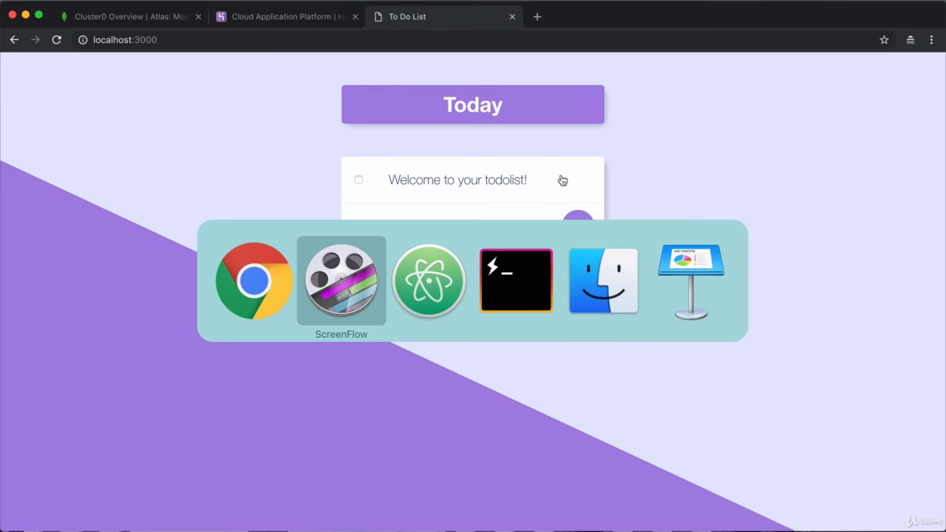
Stop mongod, close its tab, and restart nodemon, which fails to connect to localhost:27017
key(super+Tab)
key(super+Tab)
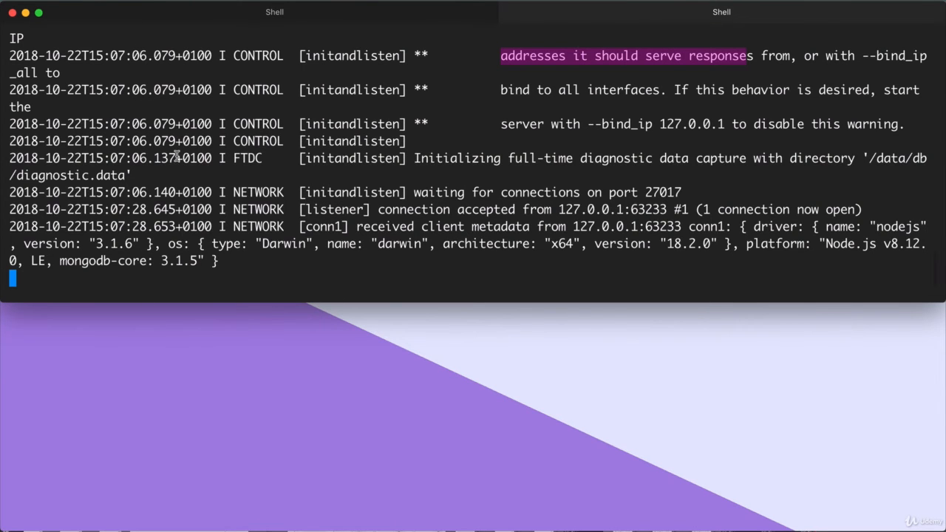
key(ctrl+c)
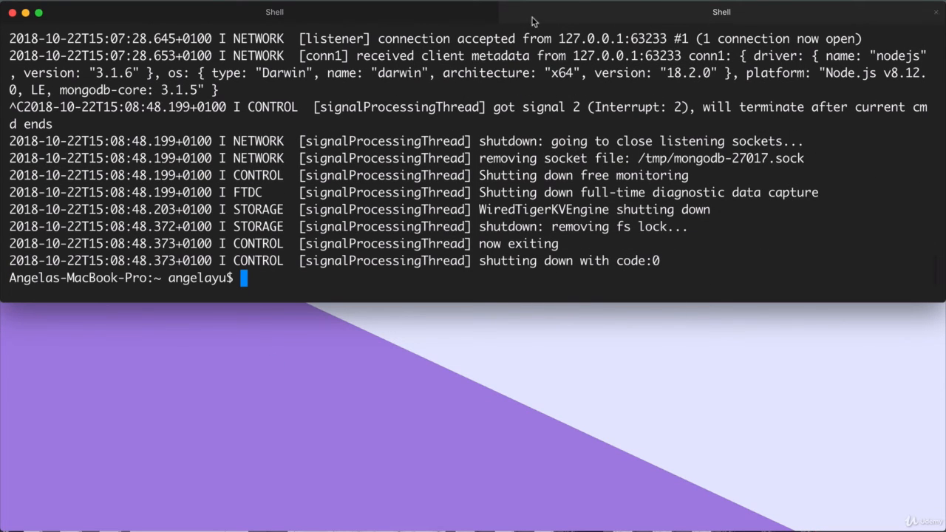
click(938, 15)
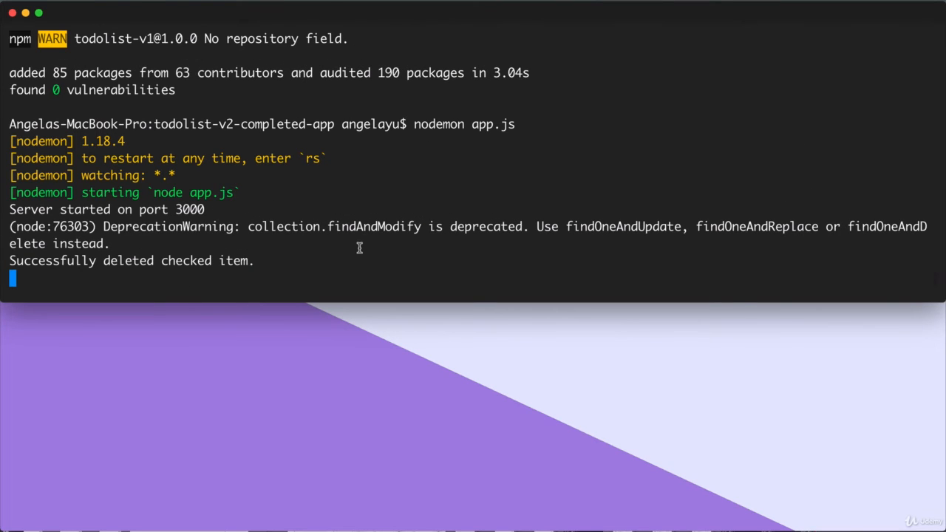
text(rs)
key(Return)
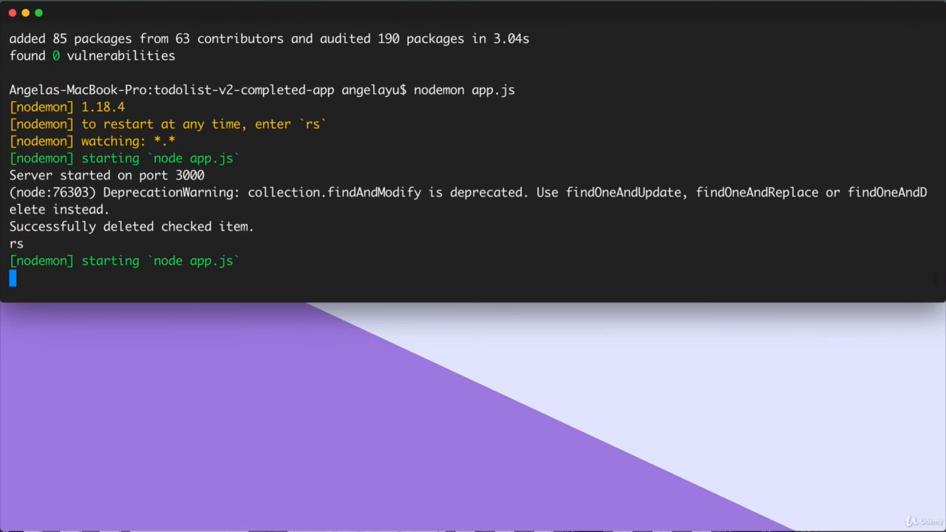
scroll(280, 172, up, 10)
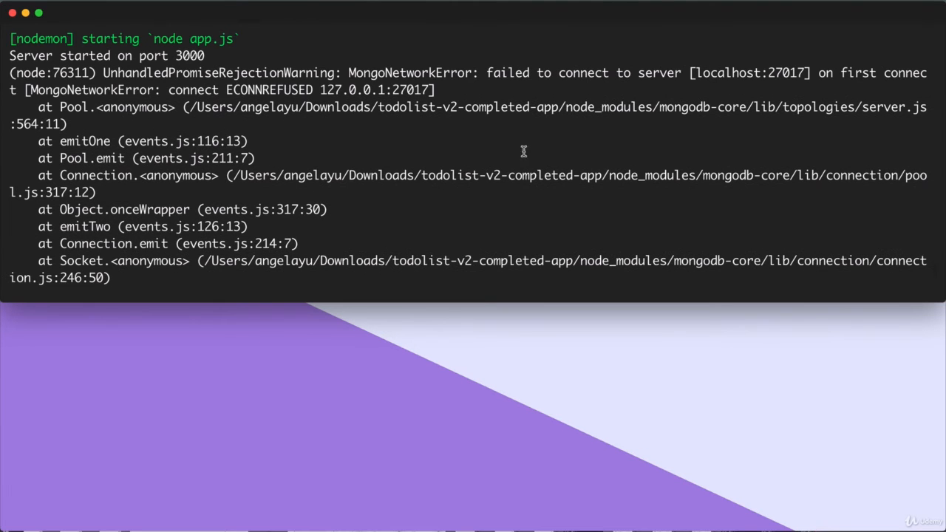
drag(349, 72, 919, 71)
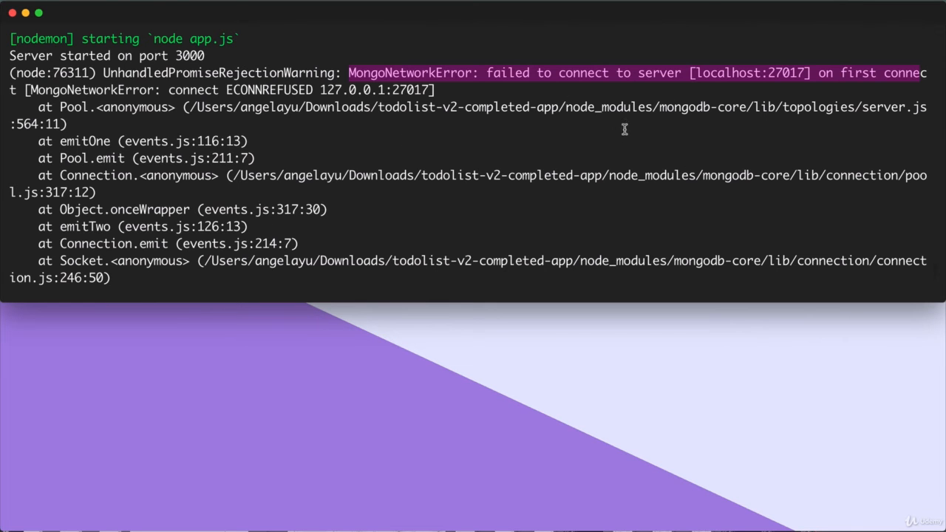
key(super+Tab)
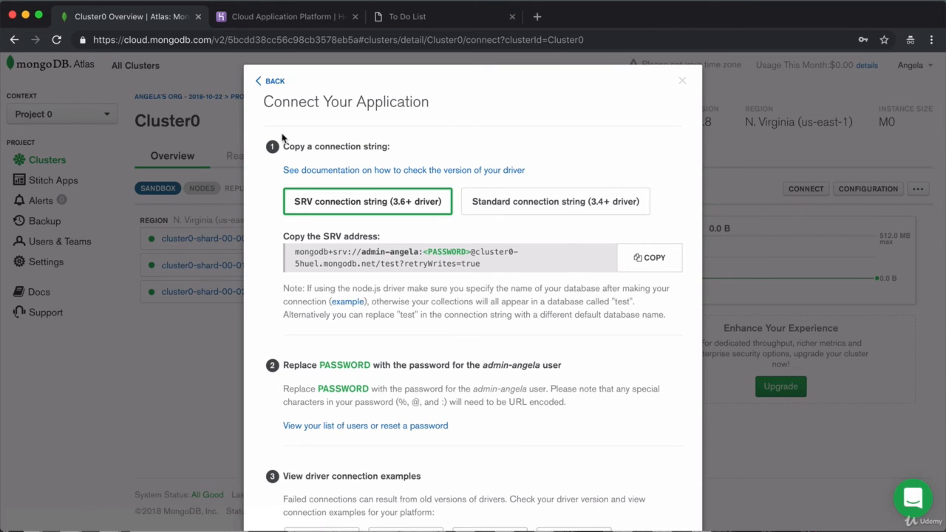
Copy Cluster0's SRV connection string from the Connect Your Application options
key(Escape)
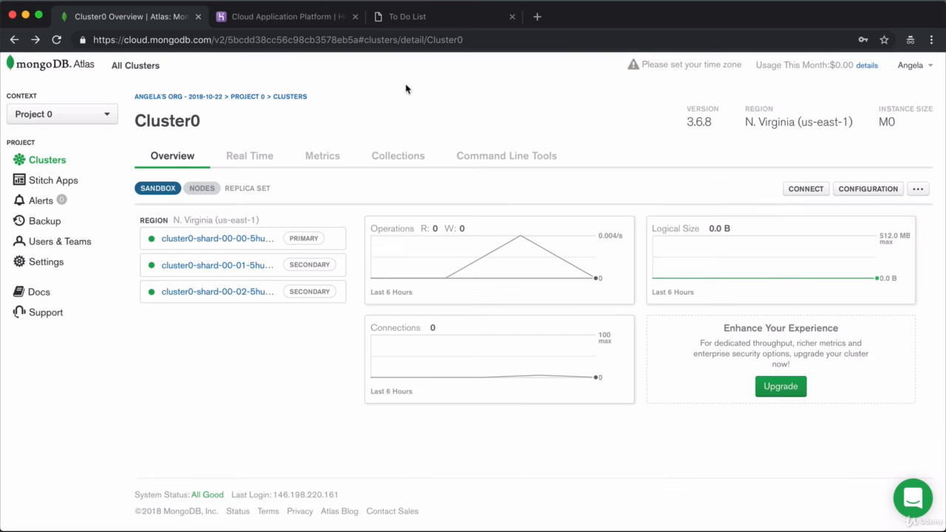
click(805, 189)
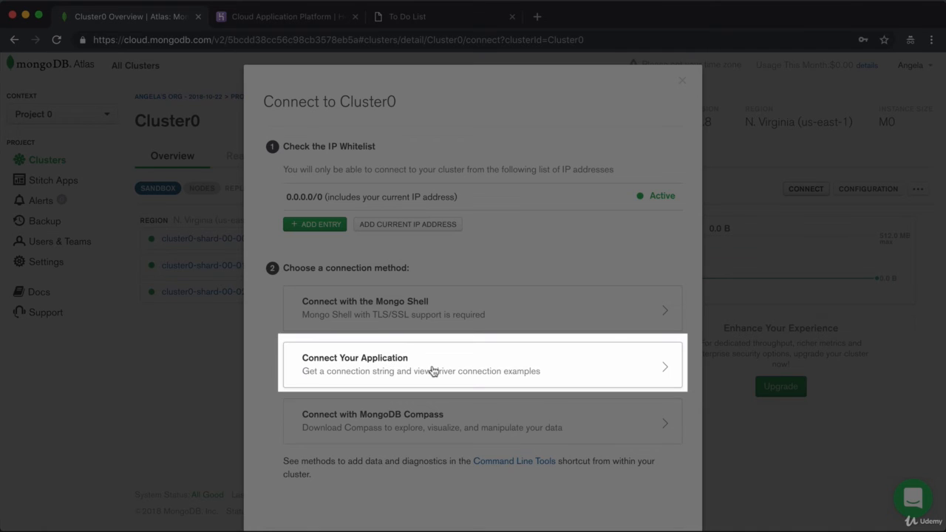
click(433, 370)
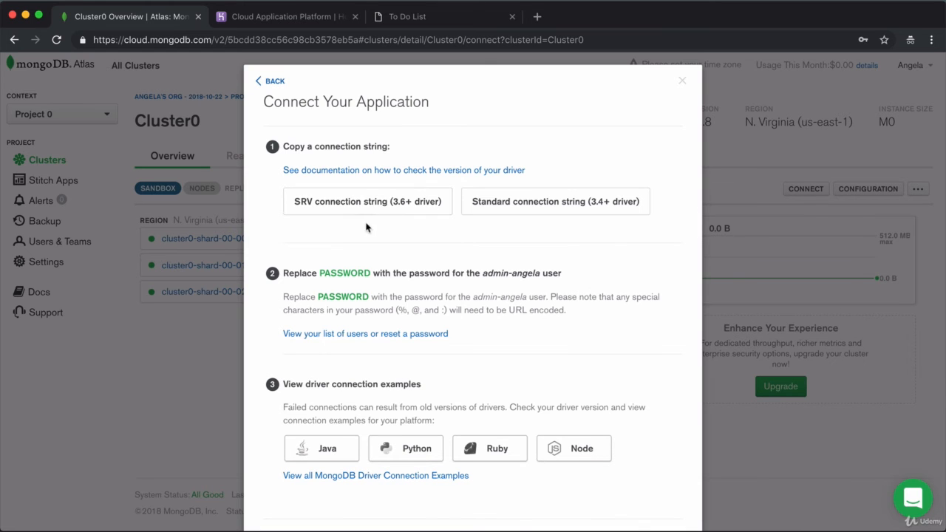
click(403, 205)
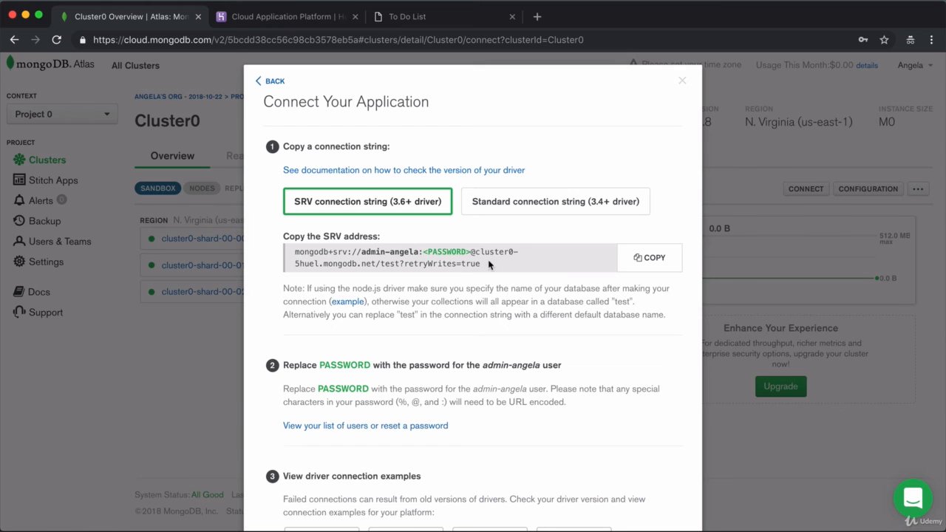
click(654, 269)
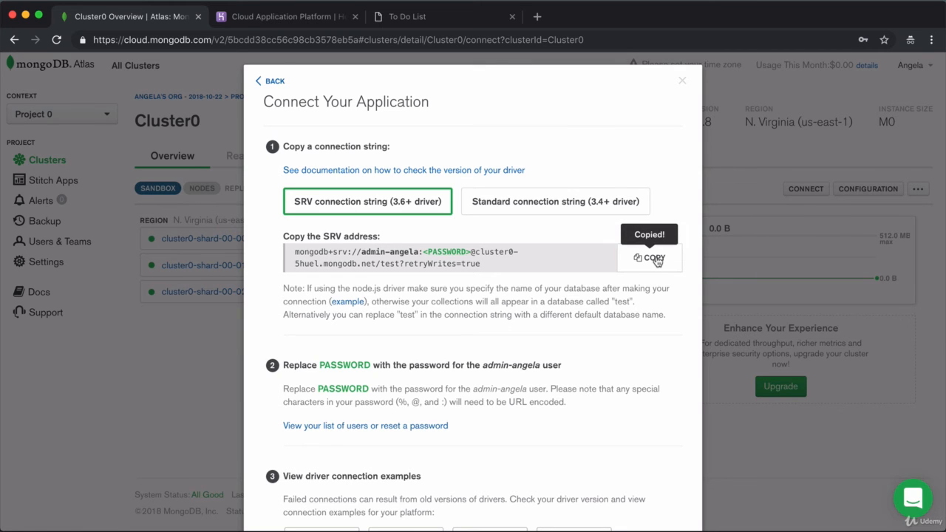
key(super+Tab)
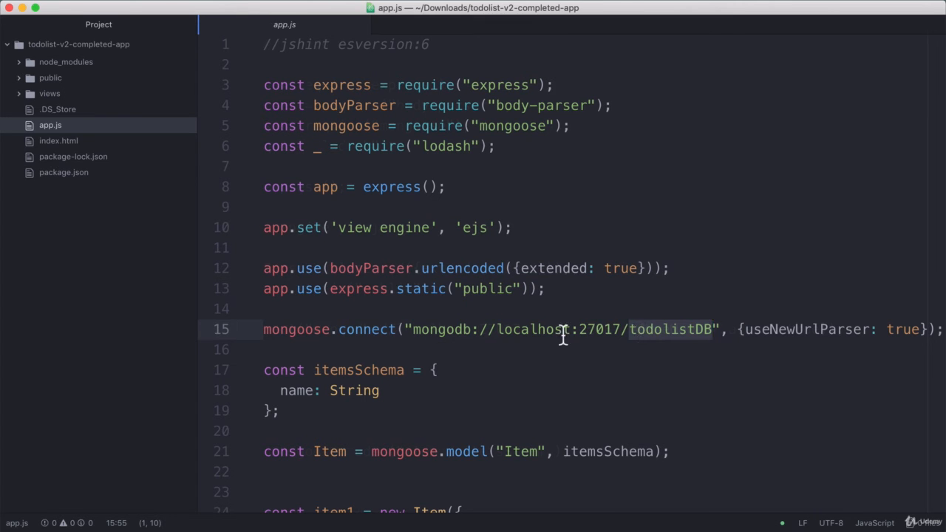
Paste the Atlas SRV connection string over the local address in mongoose.connect on line 15
scroll(599, 336, right, 3)
click(638, 331)
drag(312, 331, 523, 328)
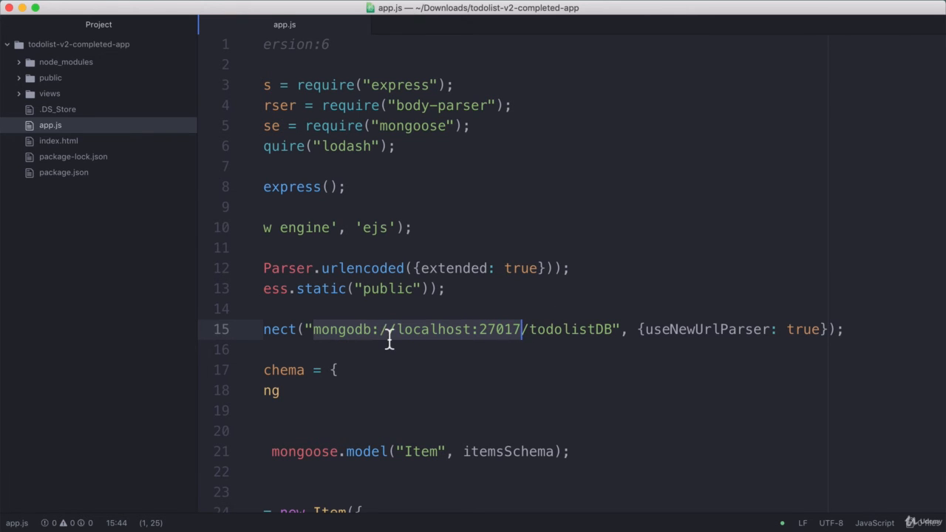
key(super+v)
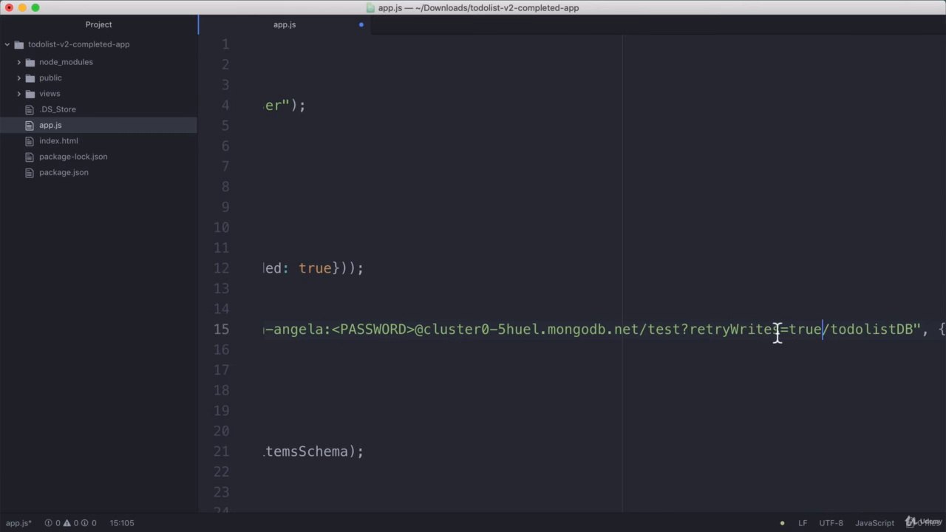
Examine the pasted string's database name, username and <PASSWORD> placeholder
drag(777, 332, 266, 333)
click(740, 338)
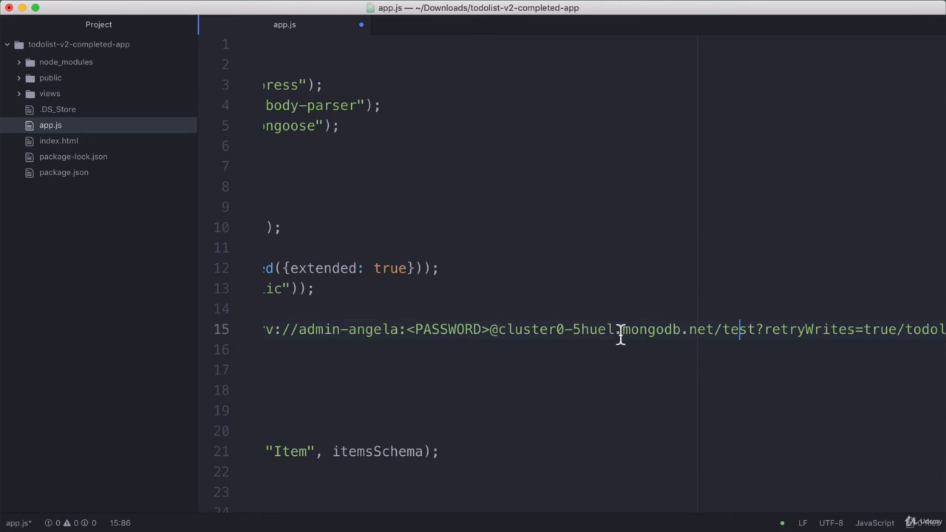
drag(623, 330, 716, 330)
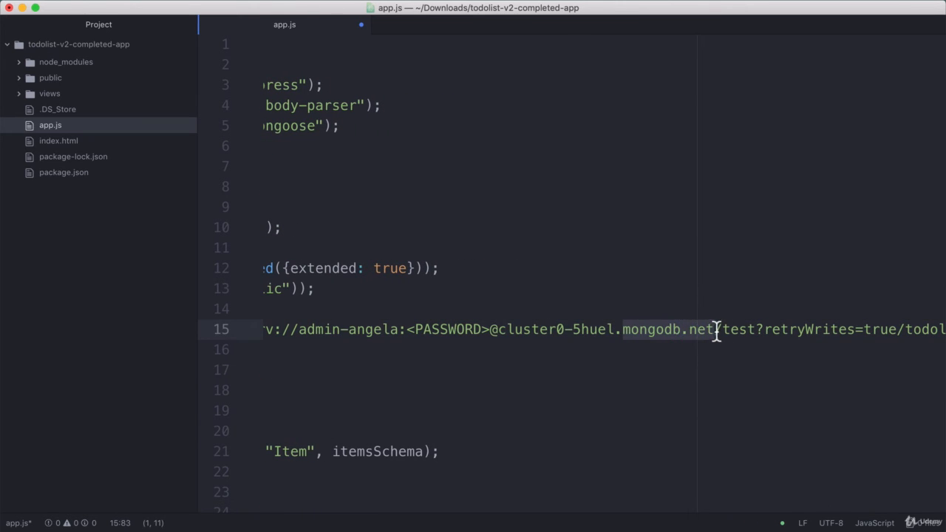
click(786, 332)
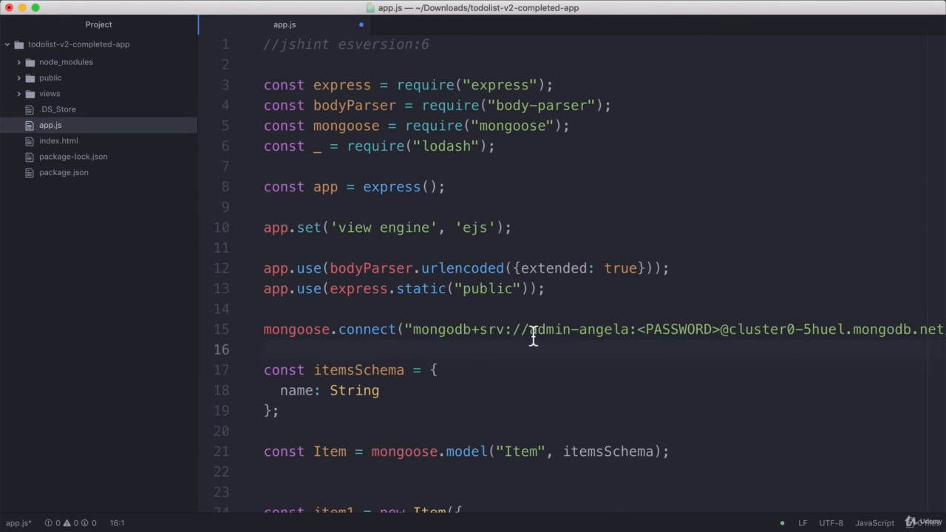
click(532, 331)
drag(532, 332, 630, 331)
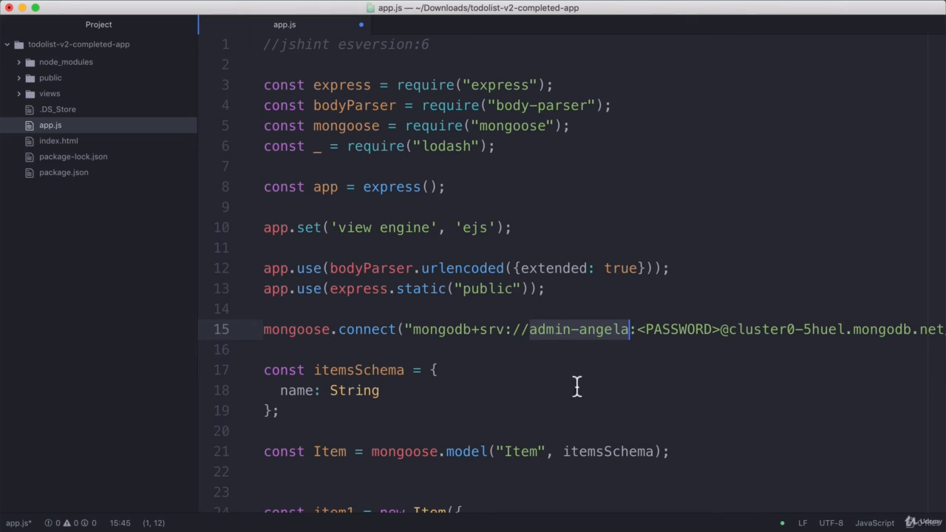
click(653, 332)
drag(639, 332, 722, 334)
click(710, 332)
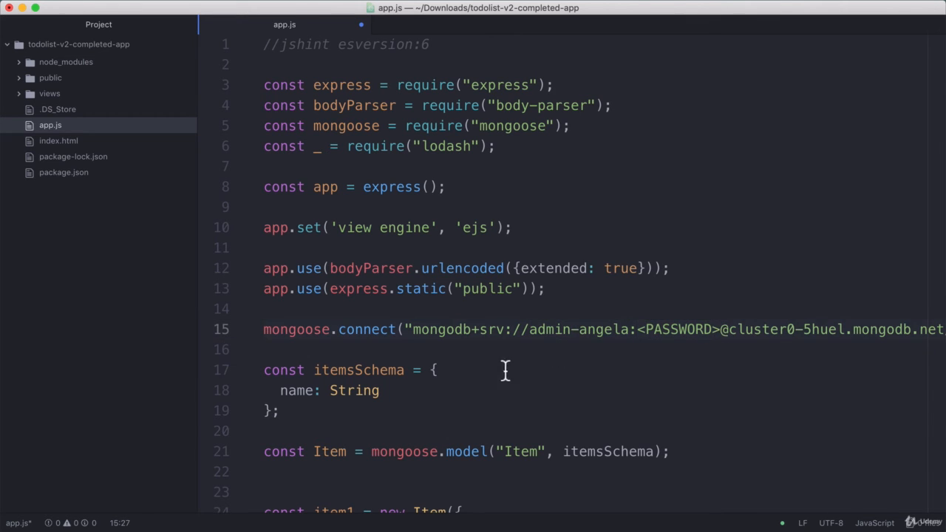
click(480, 332)
drag(641, 339, 721, 338)
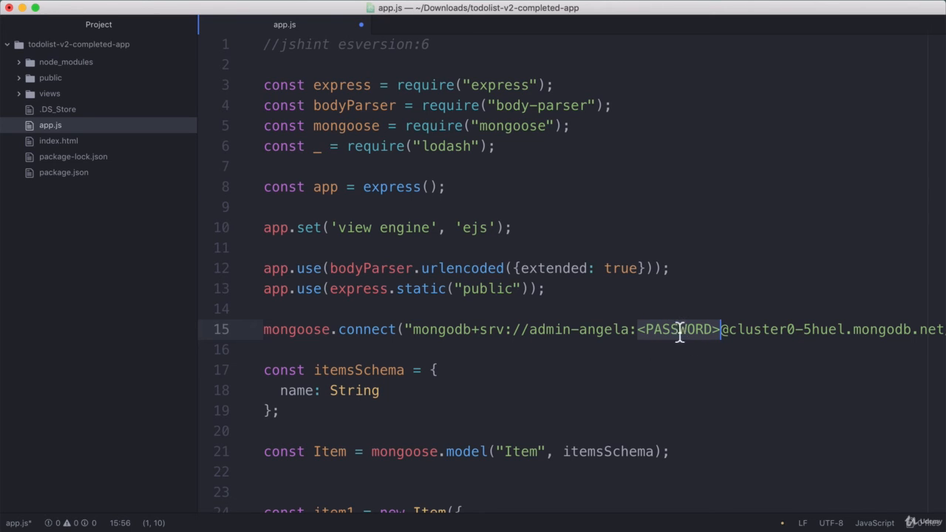
Replace the <PASSWORD> placeholder with the database user's password
drag(531, 330, 721, 329)
click(670, 332)
drag(639, 331, 723, 331)
text(Test-123)
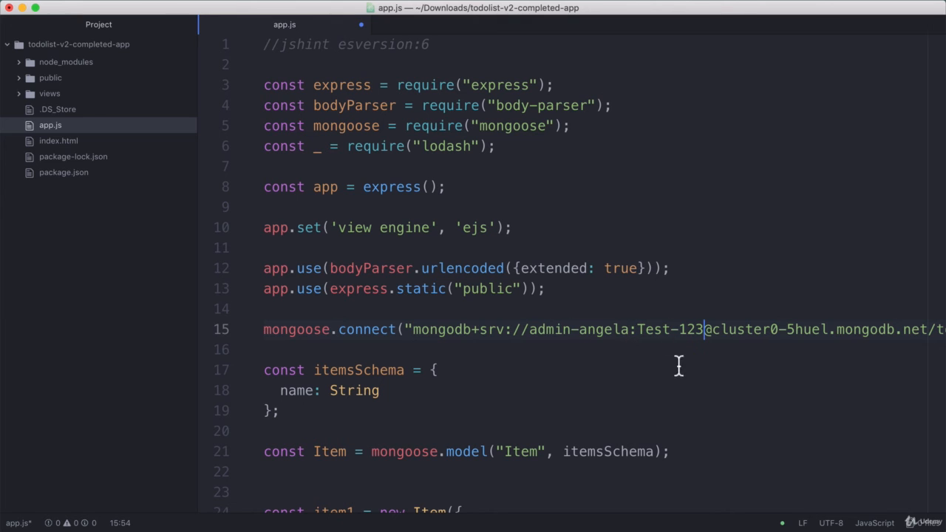
Delete 'test?retryWrites=true/' so the connection string ends in /todolistDB
drag(415, 330, 708, 332)
click(708, 332)
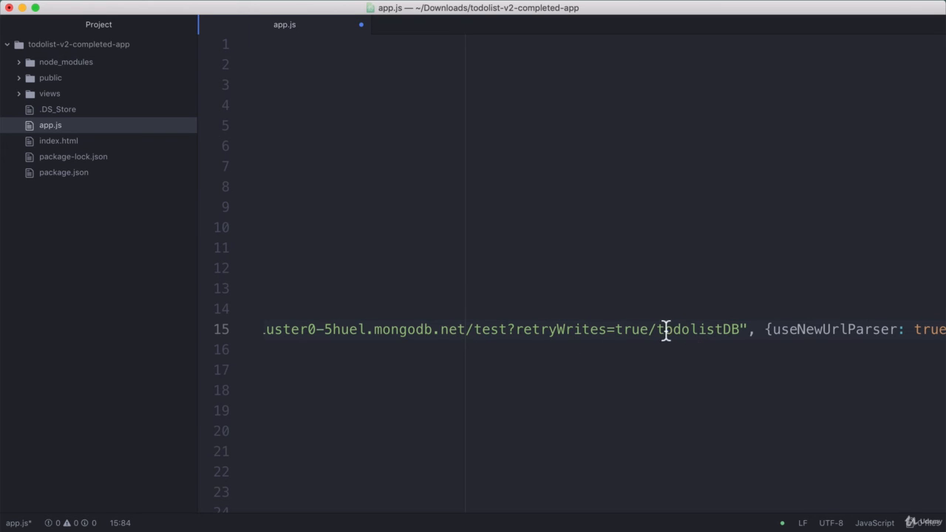
drag(651, 330, 743, 332)
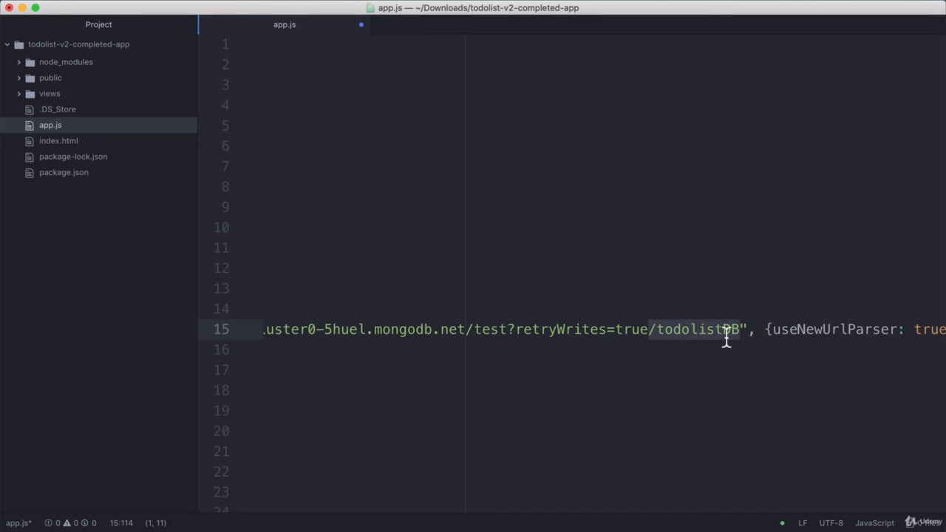
click(488, 347)
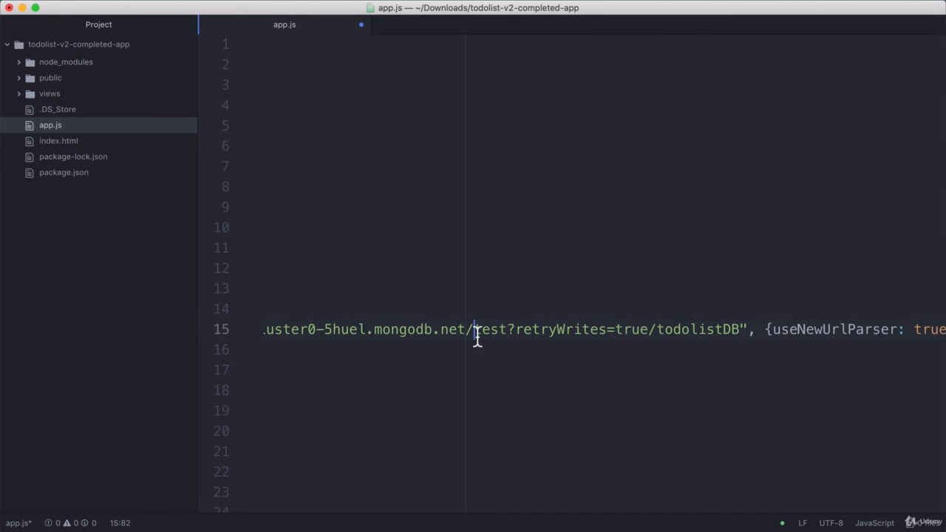
drag(476, 332, 507, 332)
drag(656, 332, 477, 338)
key(BackSpace)
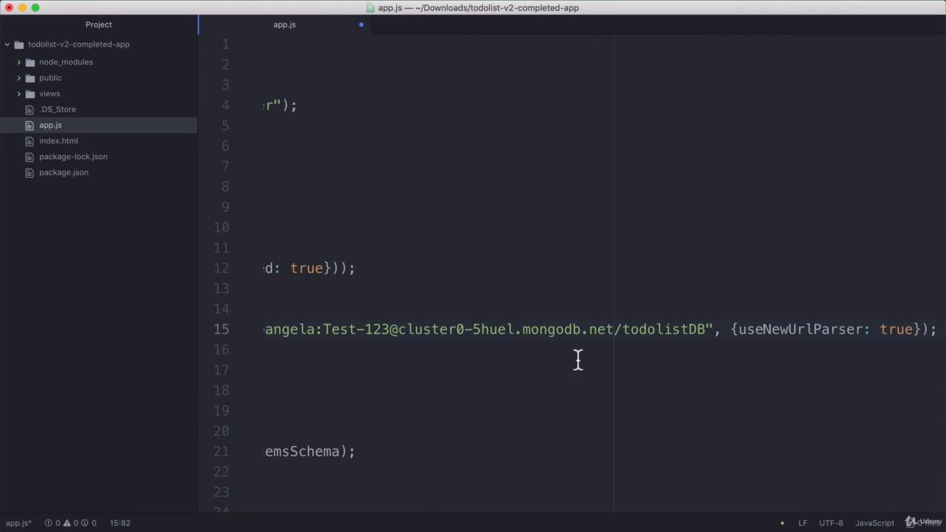
drag(622, 336, 707, 334)
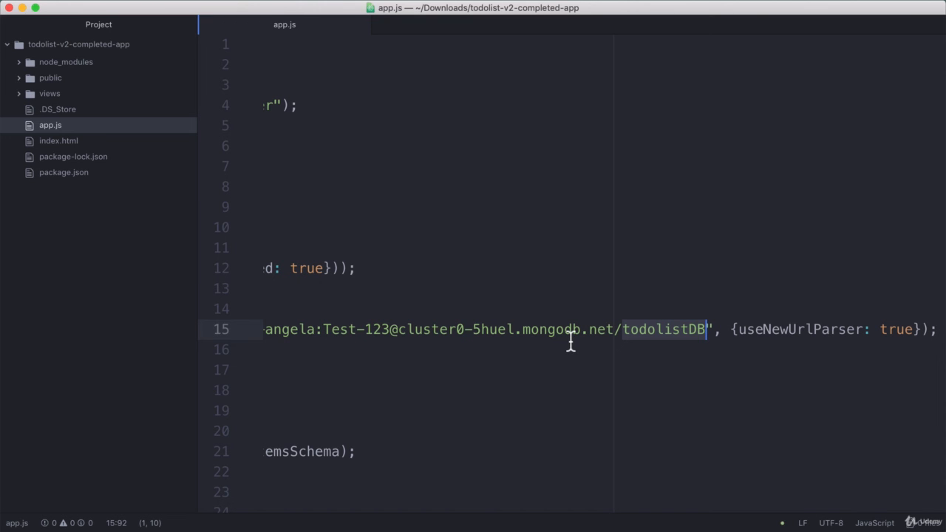
drag(569, 336, 274, 332)
key(super+Tab)
key(super+Tab)
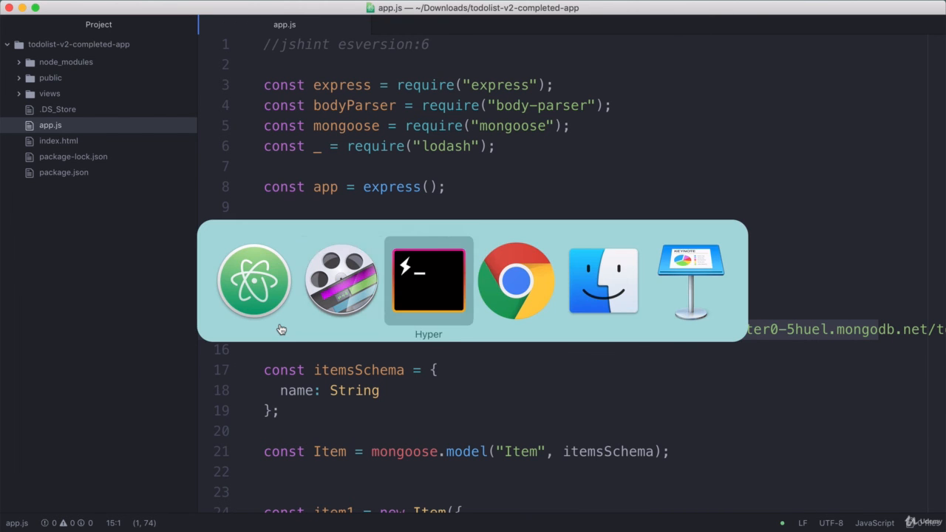
Restart nodemon with rs so the app runs on port 3000 again
text(rs)
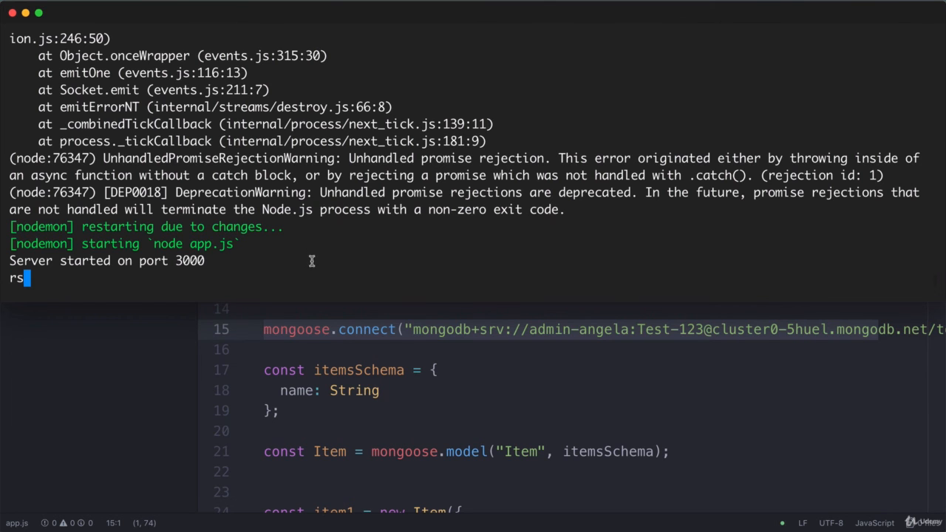
key(Return)
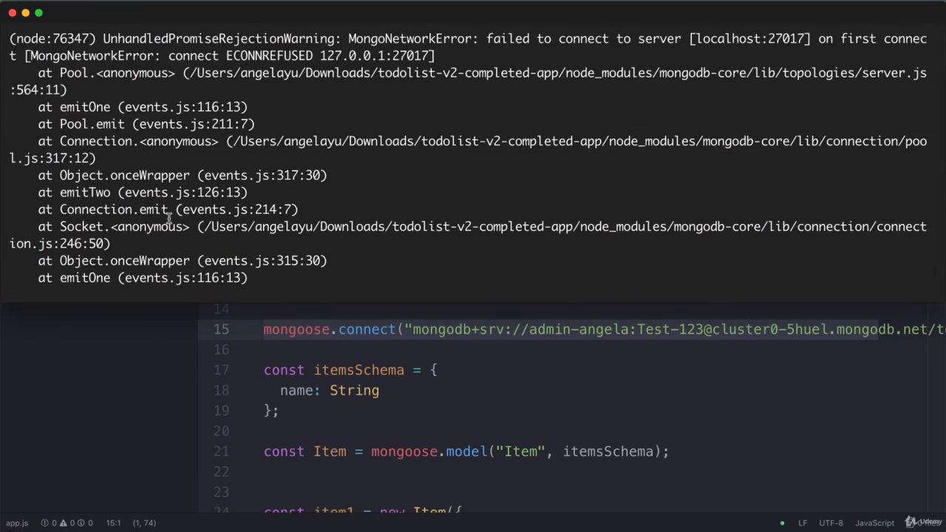
drag(488, 40, 742, 39)
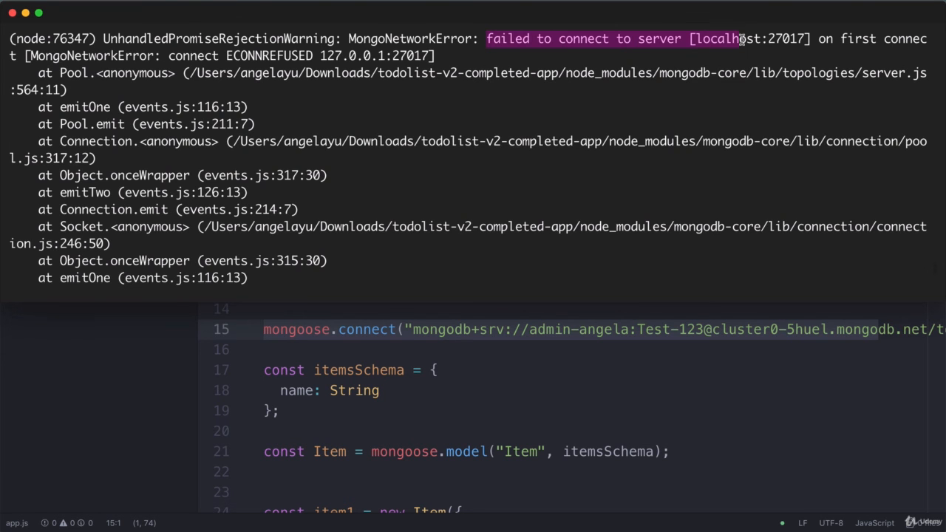
scroll(397, 275, down, 5)
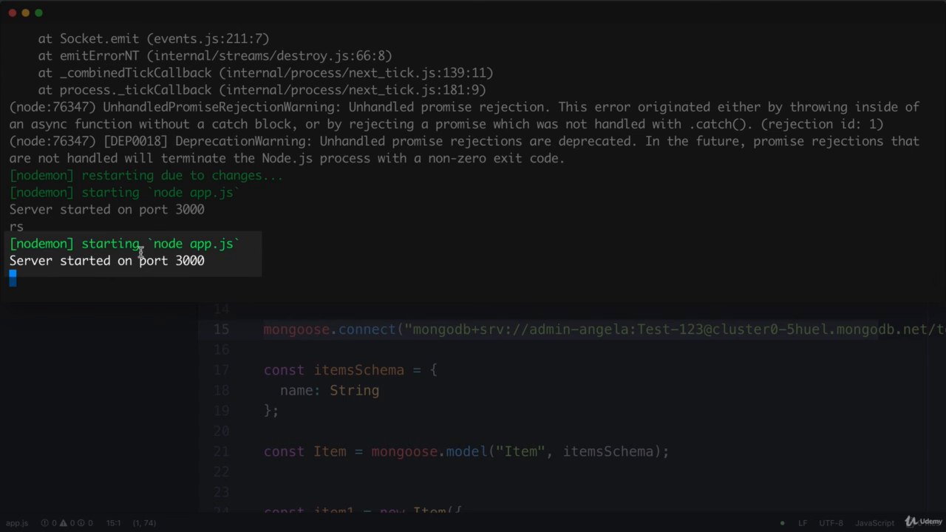
key(super+Tab)
key(super+Tab)
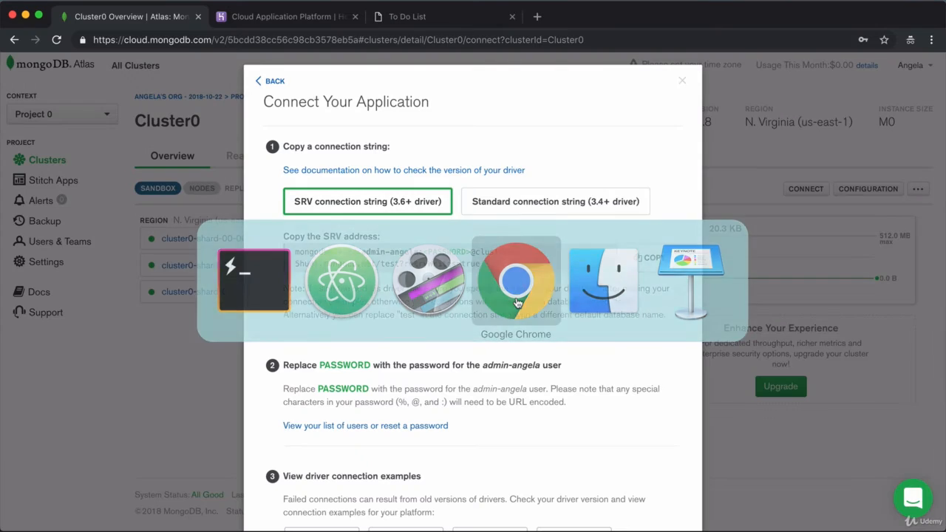
Load the To Do List app at localhost:3000 in a new Chrome tab
key(super+w)
key(super+t)
text(localhost:3000)
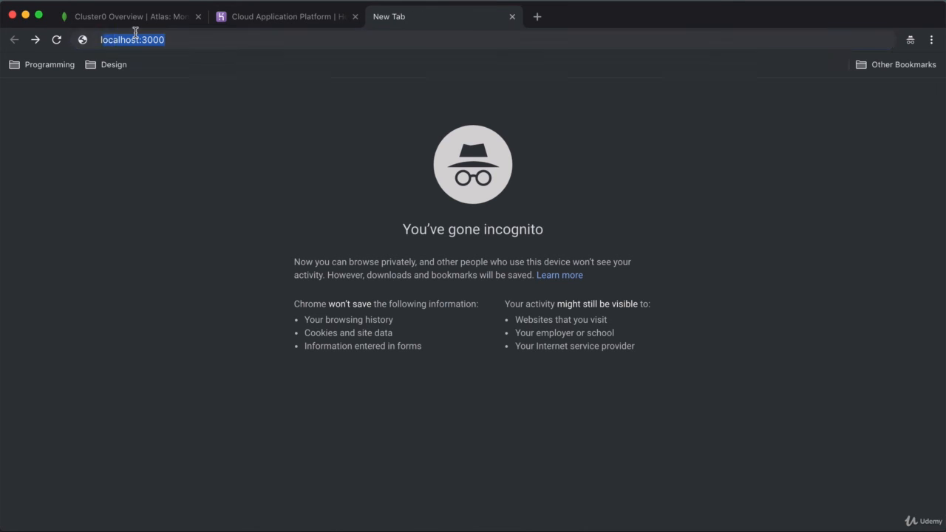
key(Return)
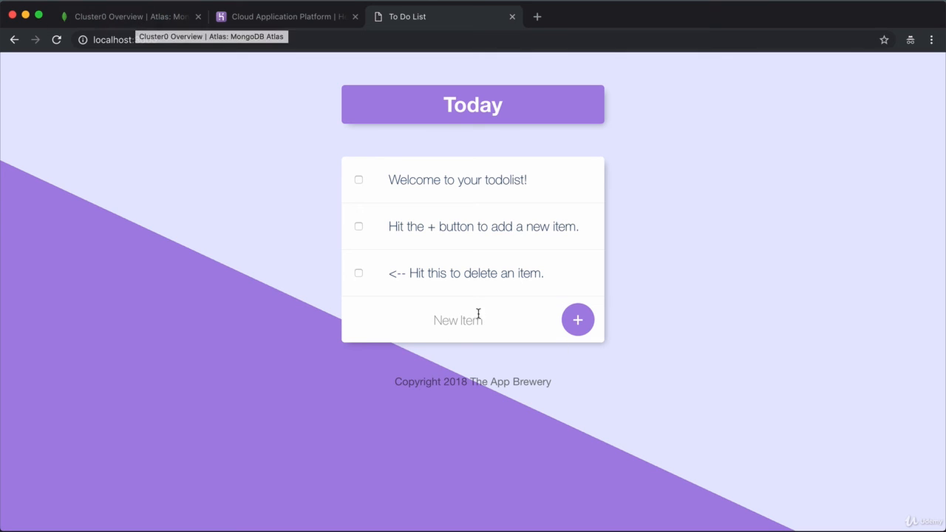
Add a 'Test Item' entry to the to-do list
click(456, 319)
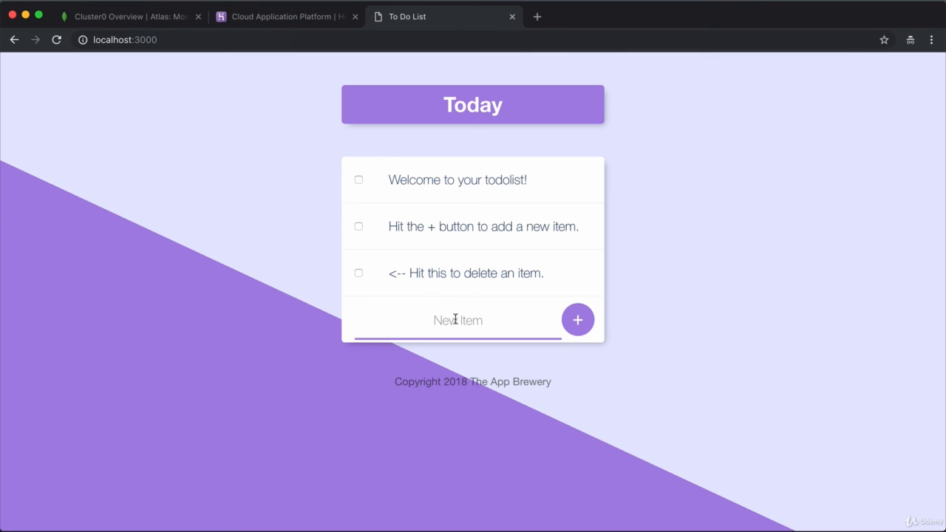
text(Test Item)
click(577, 319)
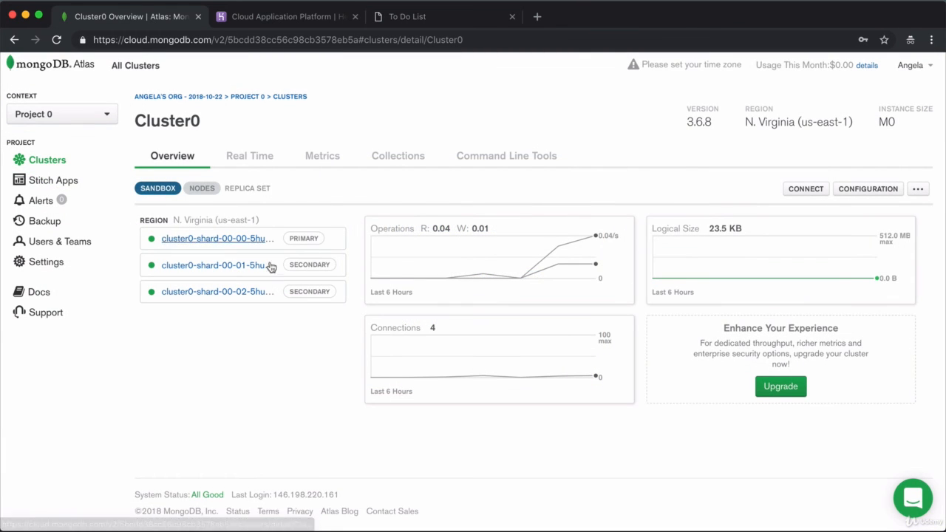
Browse Cluster0's todolistDB.items collection to confirm its four documents include 'Test Item'
click(395, 161)
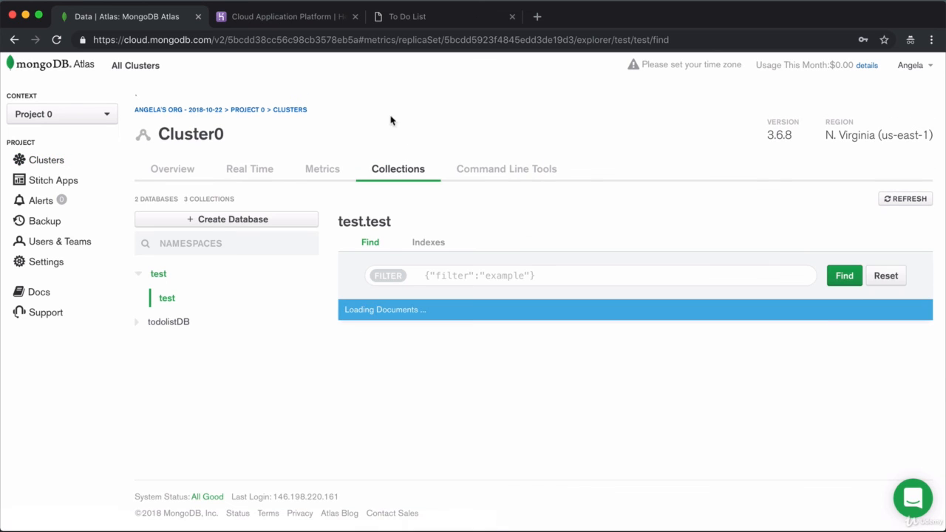
click(149, 325)
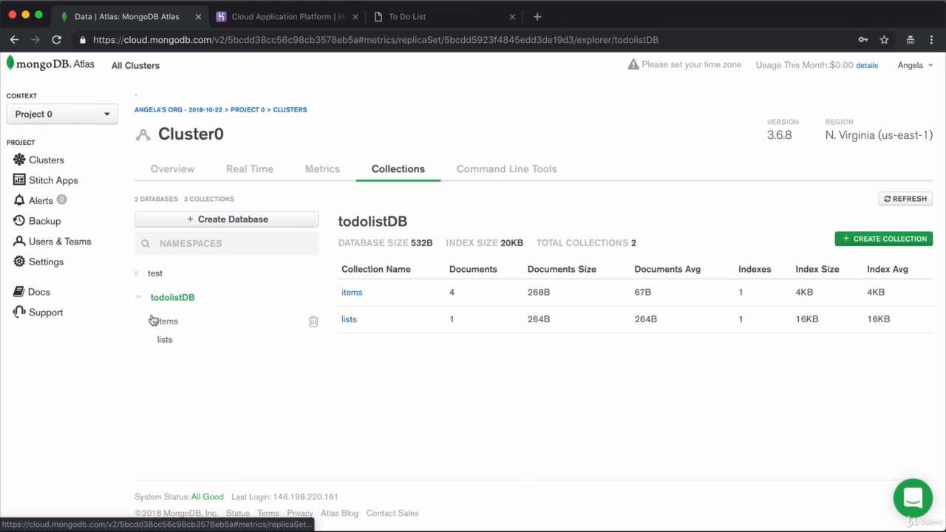
click(352, 294)
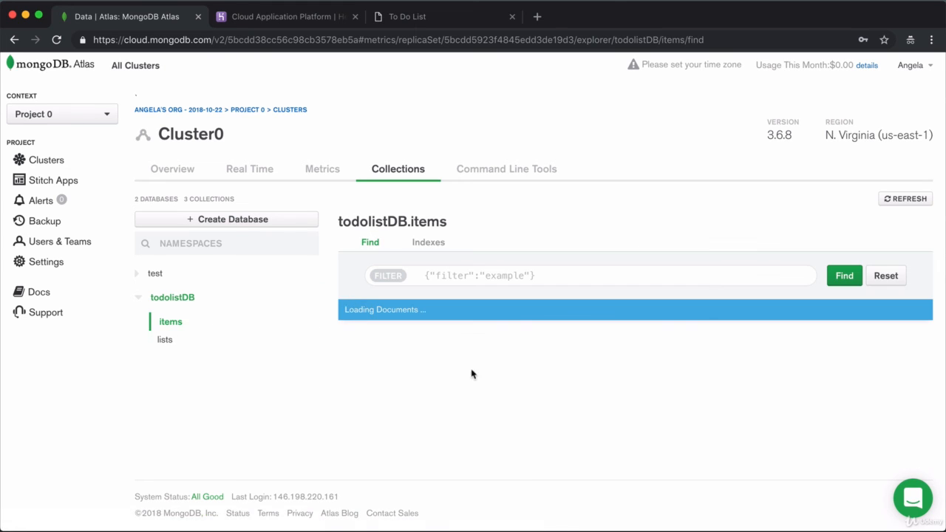
scroll(512, 350, down, 3)
scroll(513, 351, down, 1)
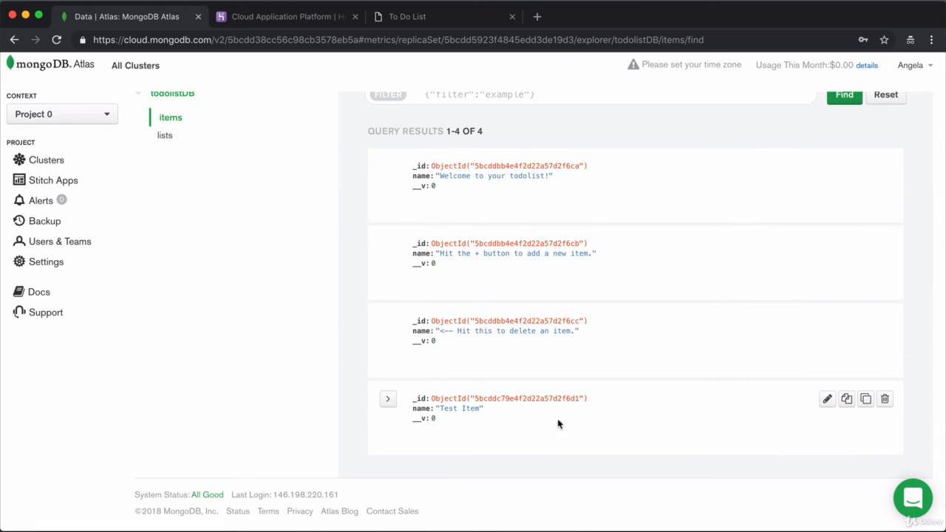
scroll(525, 392, up, 5)
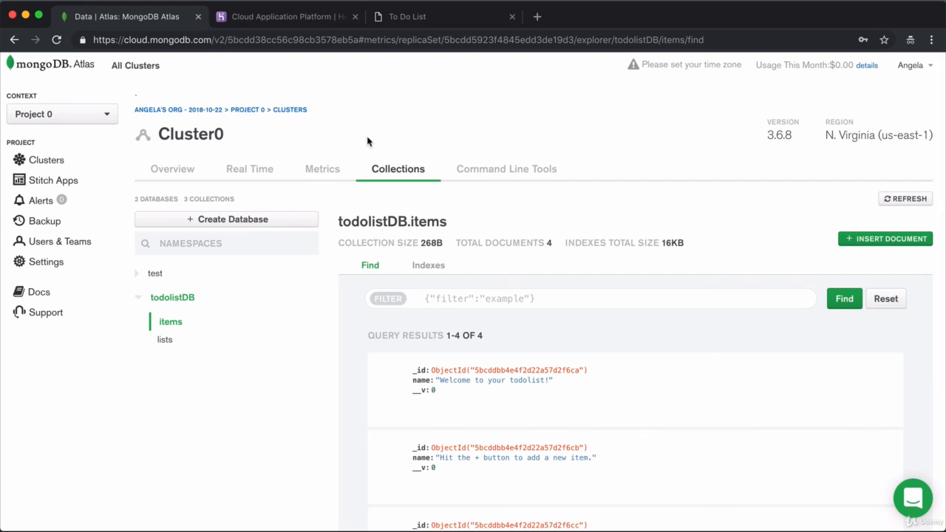